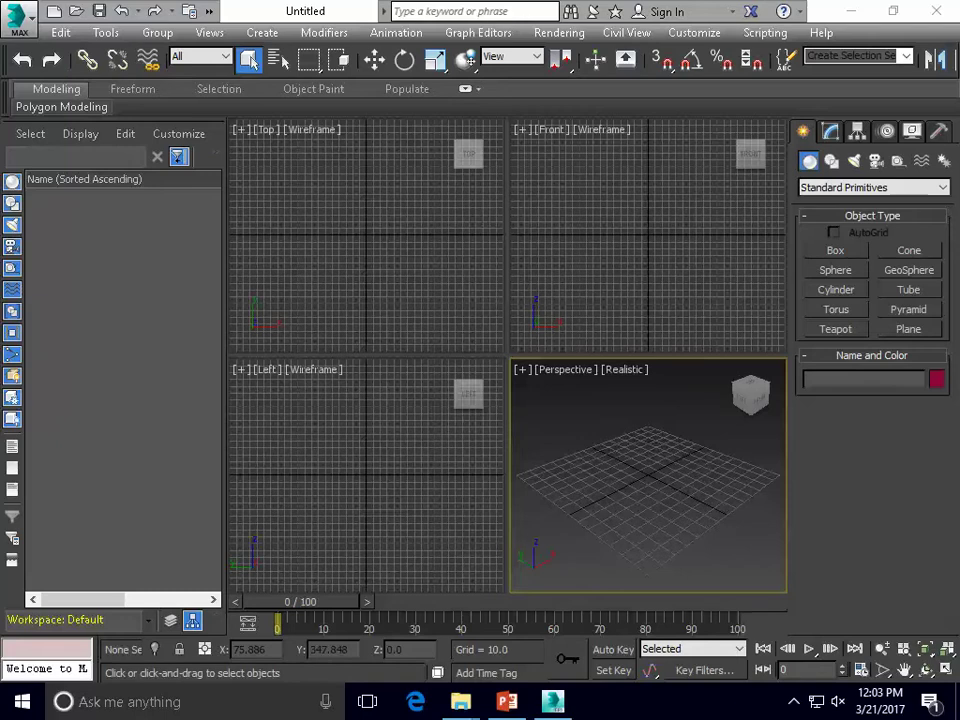
Maximize the Perspective viewport and narrow the scene object list slightly to give the viewport more room
left_click(521, 369)
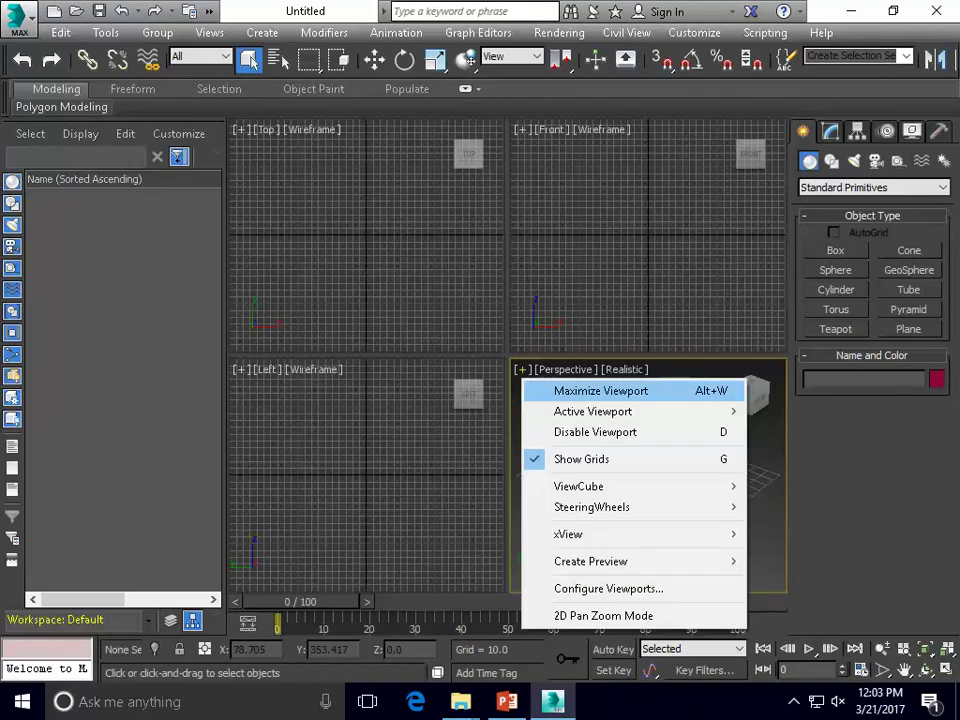
left_click(580, 389)
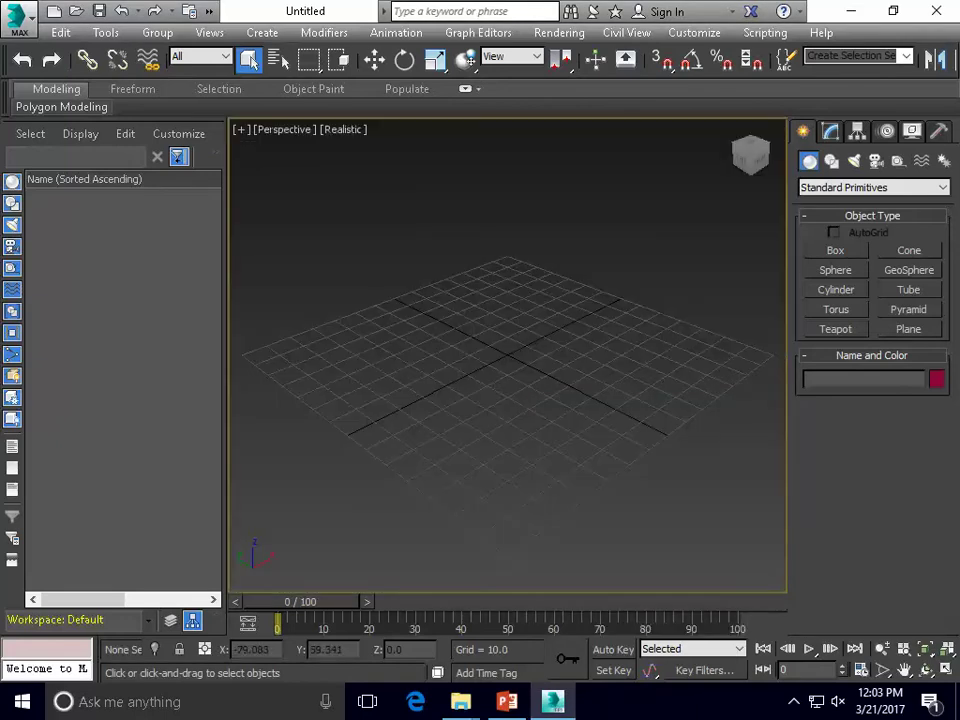
left_click_drag(226, 376, 195, 376)
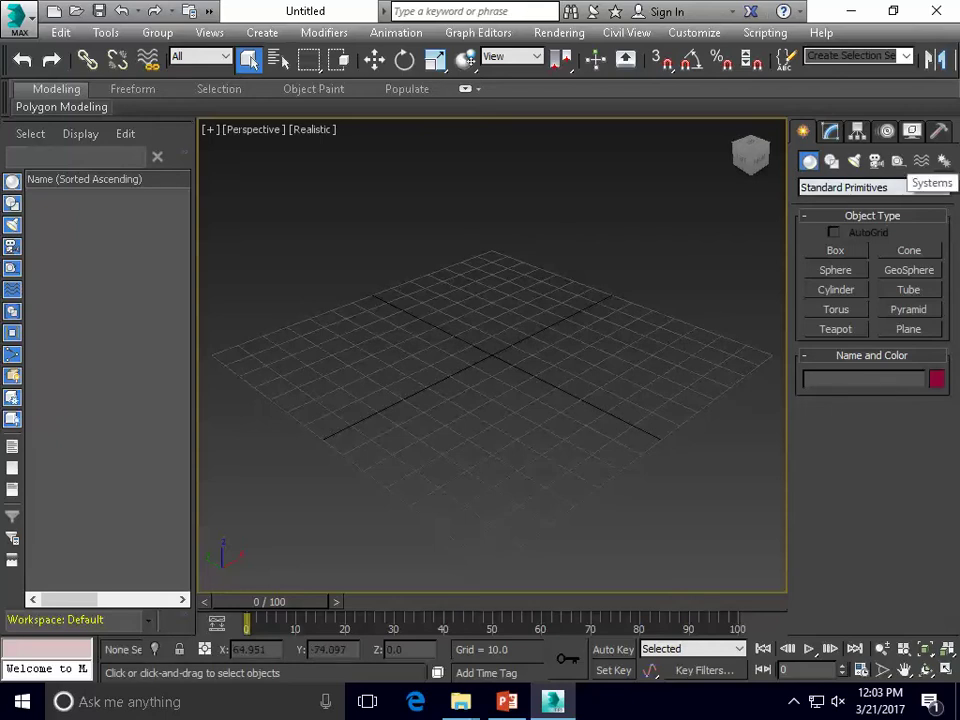
Create a Biped system with the Skeleton body type, standing near the centre of the grid
left_click(944, 160)
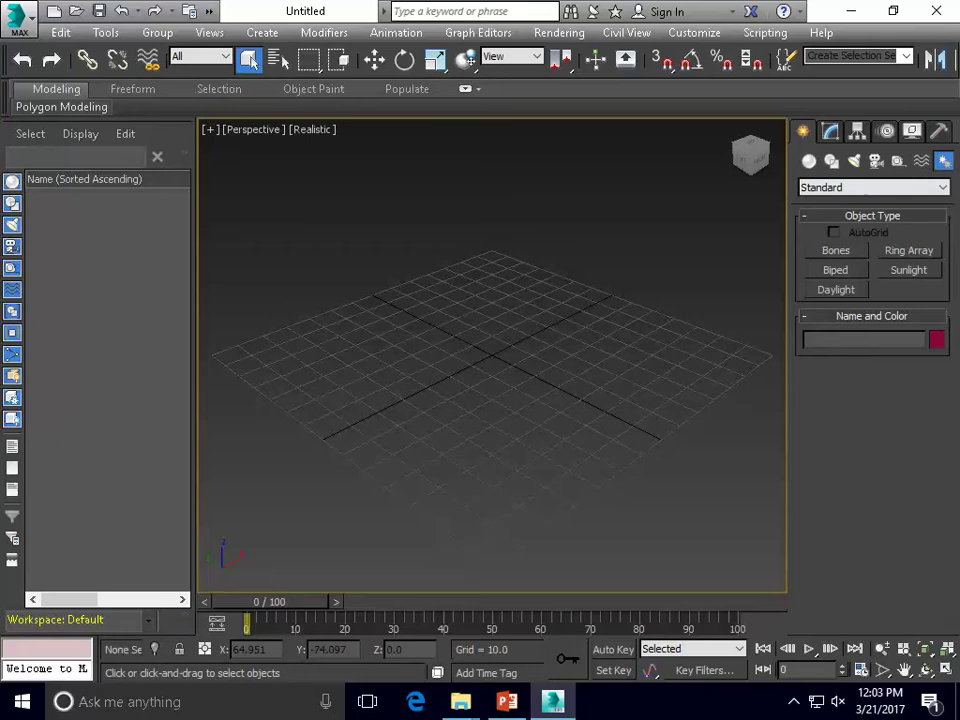
left_click(836, 270)
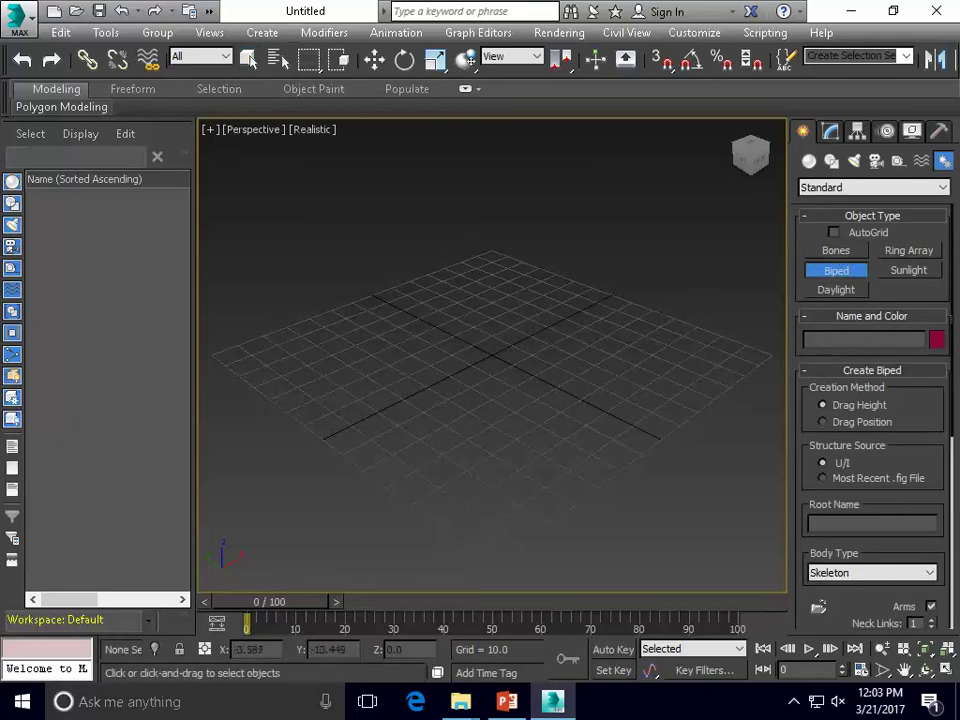
left_click_drag(514, 372, 478, 150)
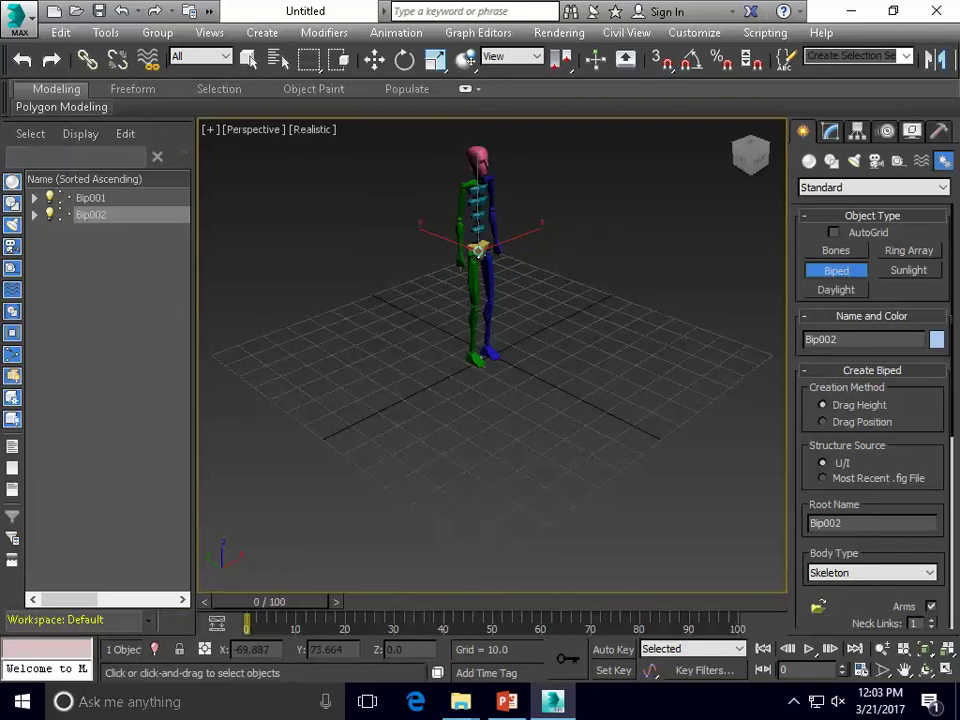
Delete the extra biped Bip001 from the scene
left_click(479, 250)
right_click(184, 198)
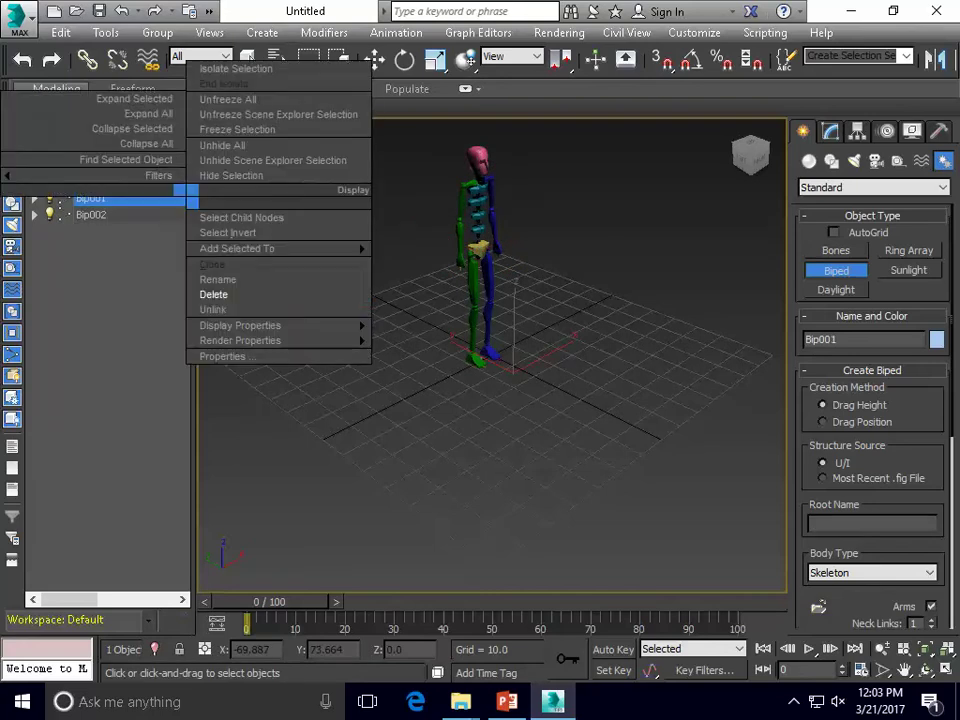
left_click(199, 294)
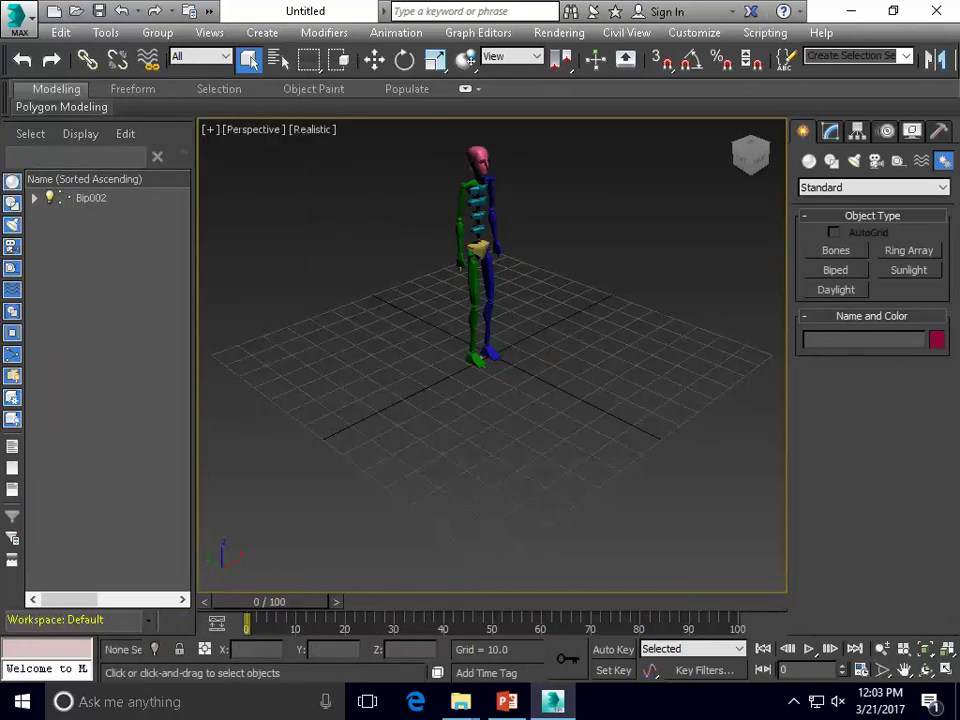
Select the remaining biped and expand its hierarchy through the pelvis and spine down to the spine's child bones
left_click(479, 250)
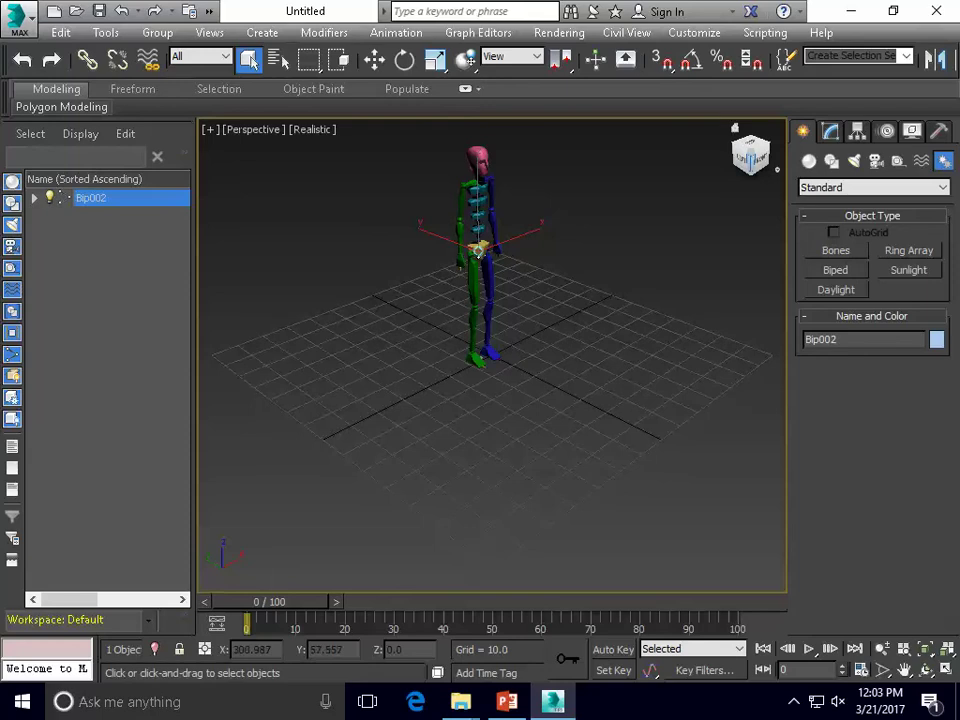
left_click_drag(752, 158, 716, 153)
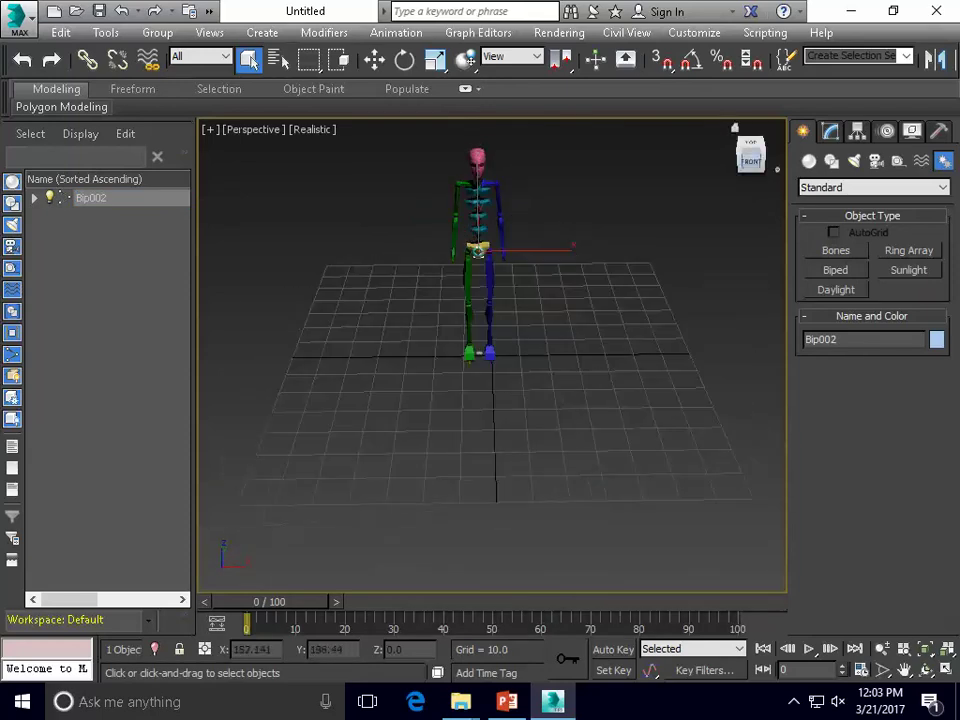
scroll(547, 350, "up", 3)
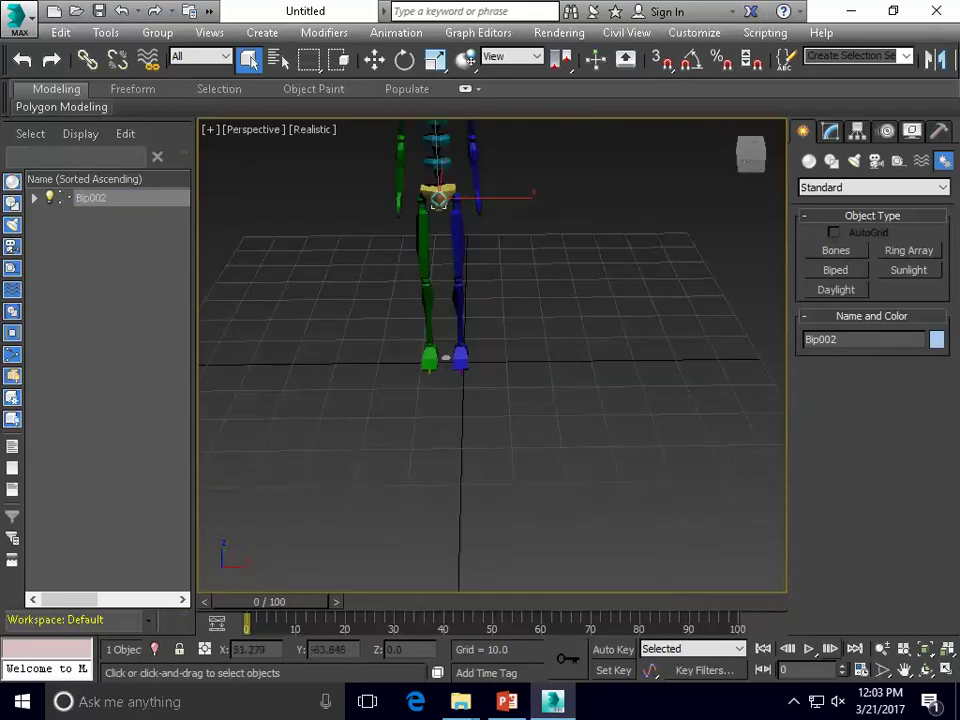
left_click(904, 670)
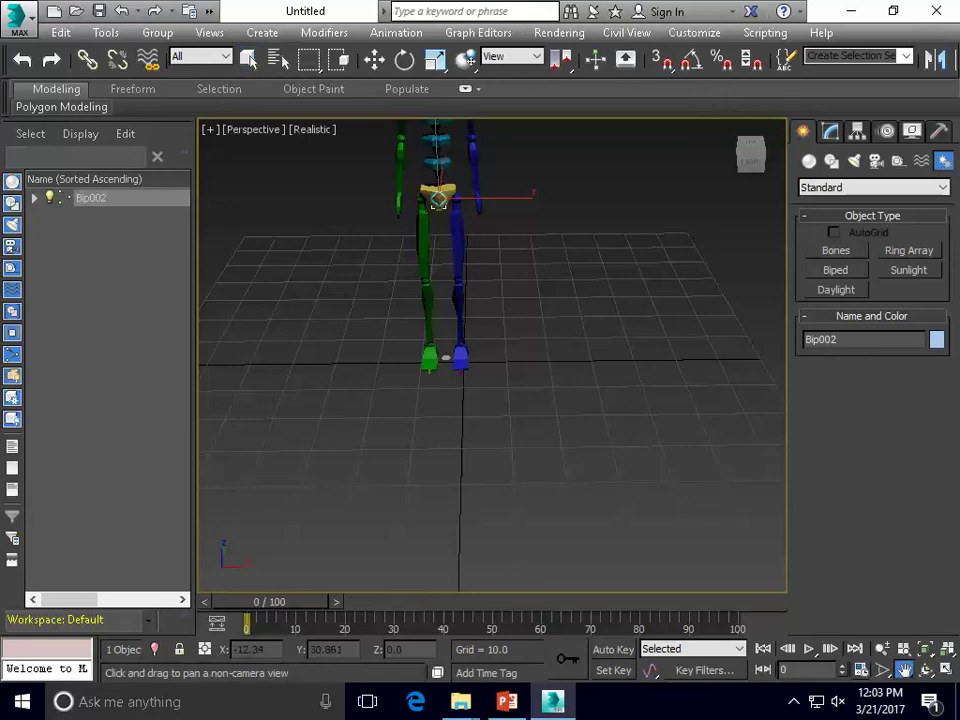
left_click_drag(422, 307, 462, 419)
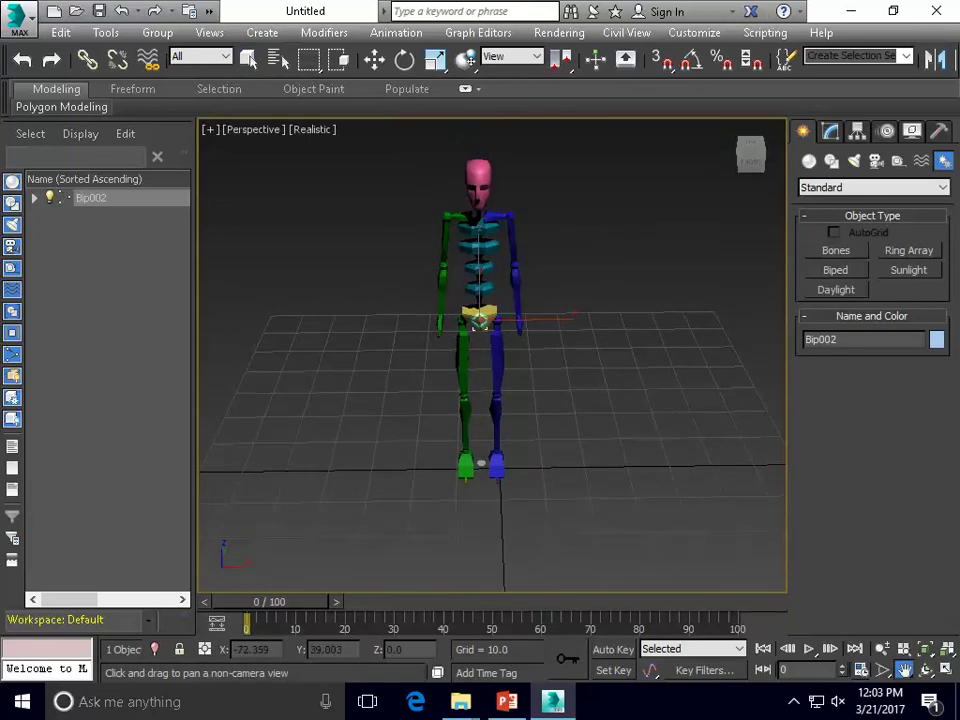
left_click(34, 198)
left_click(51, 232)
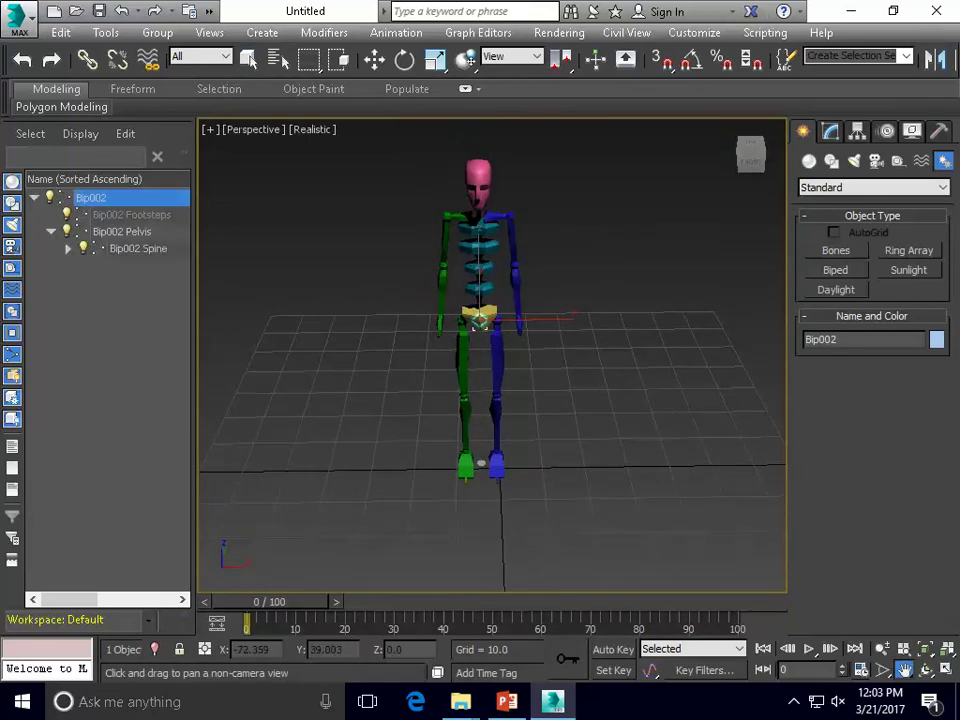
left_click(68, 248)
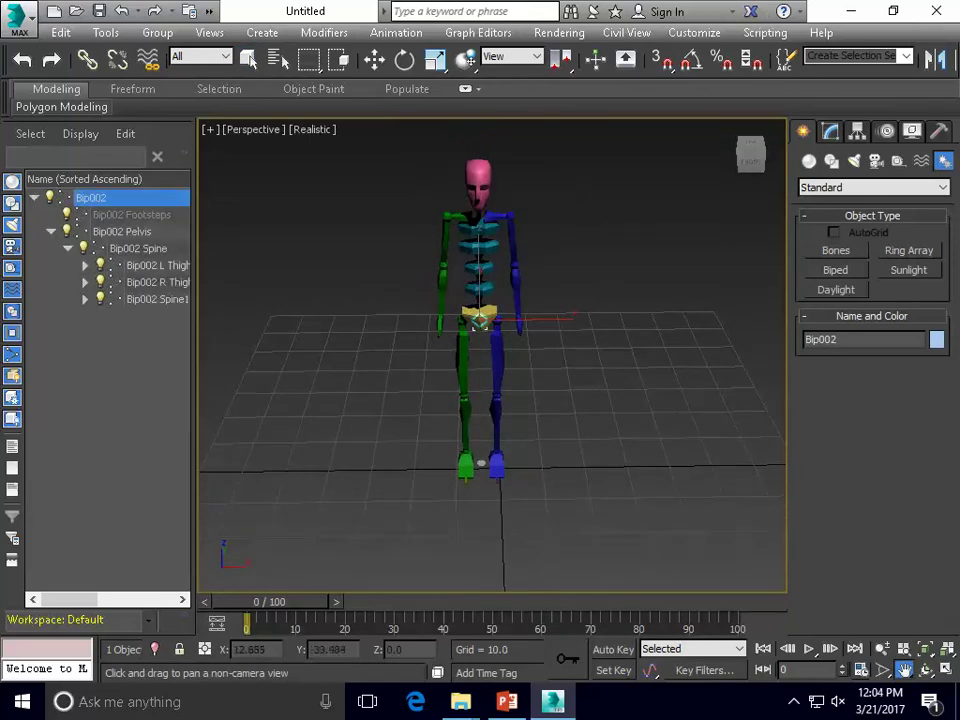
Show the motion parameters of the biped's root object Bip002
left_click(830, 132)
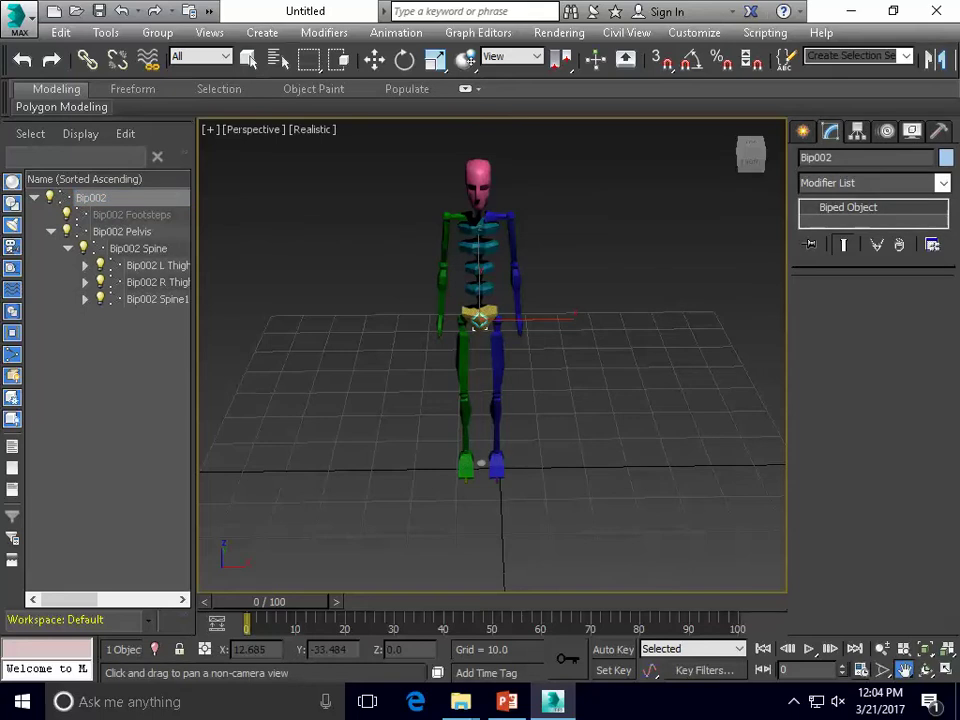
left_click(886, 131)
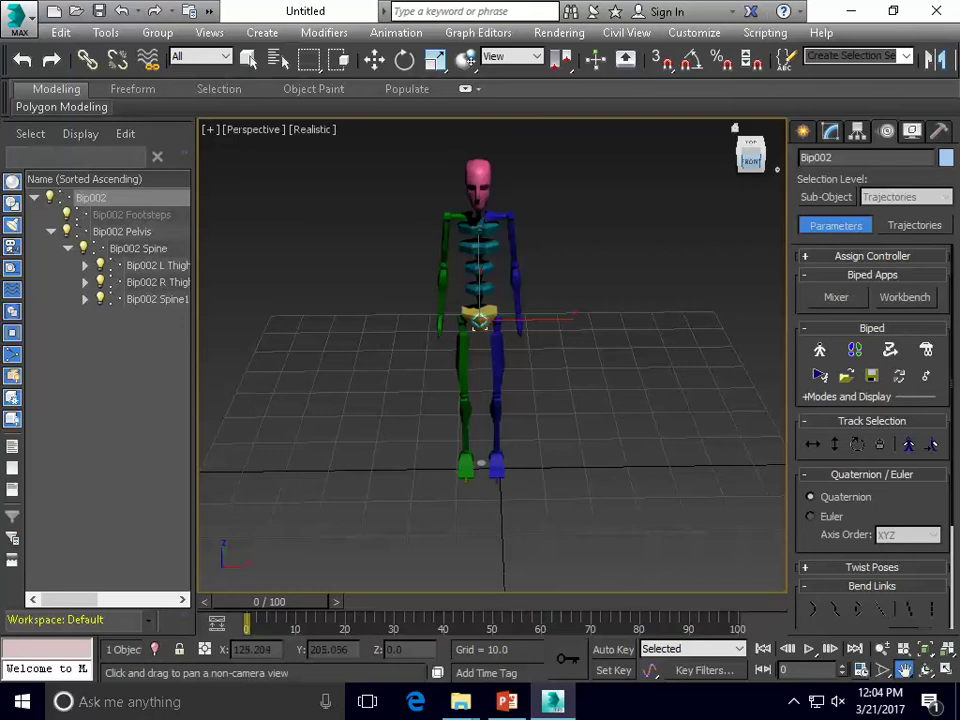
left_click_drag(757, 166, 758, 139)
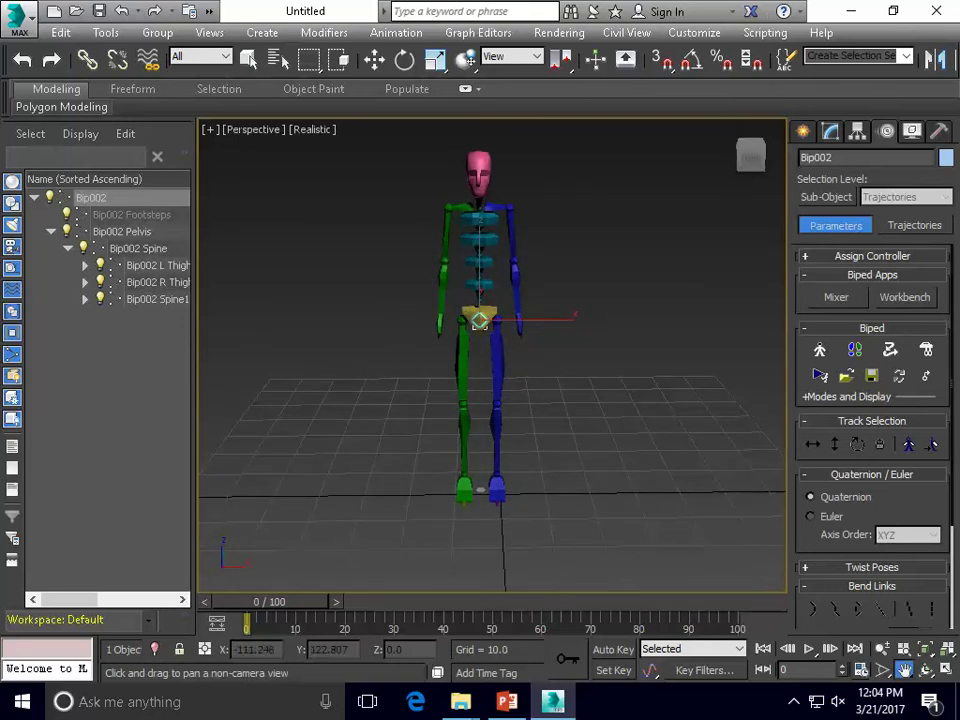
double_click(93, 198)
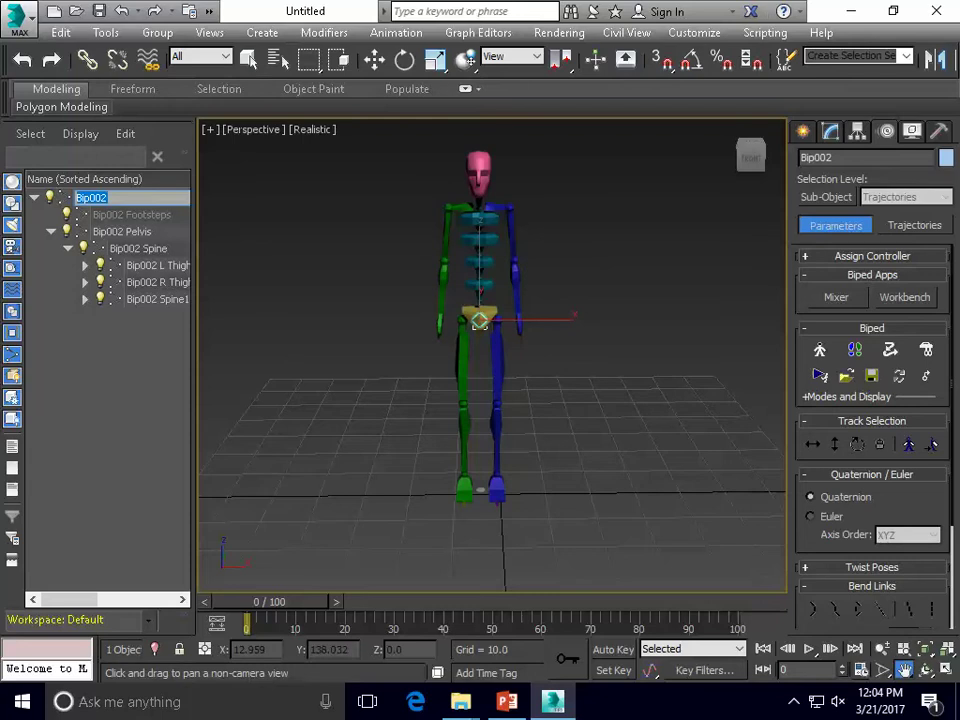
scroll(600, 358, "up", 3)
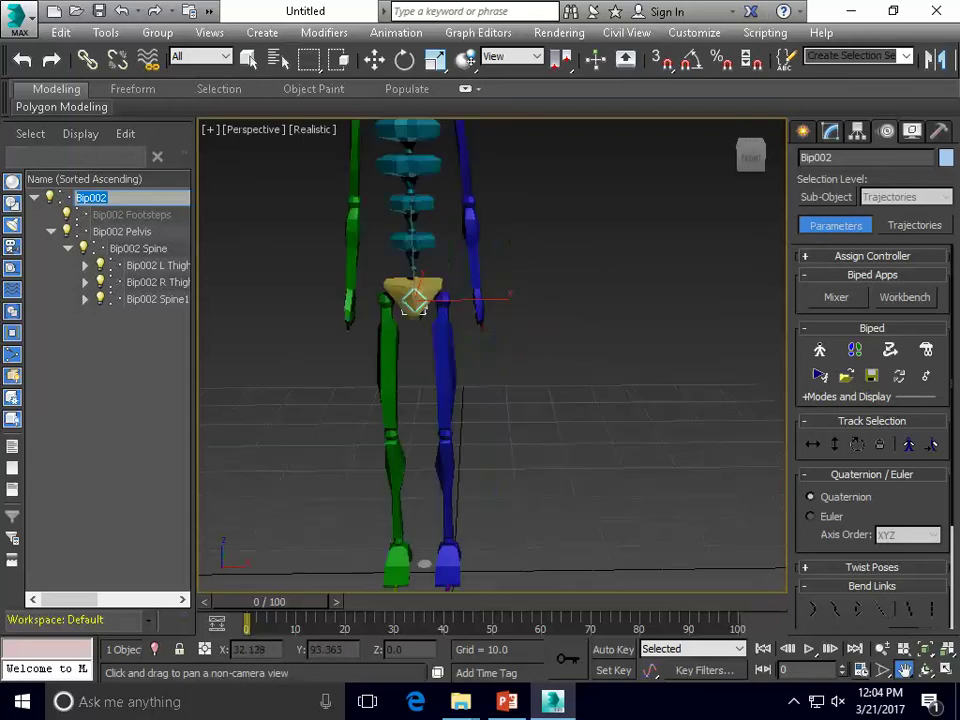
scroll(600, 358, "down", 6)
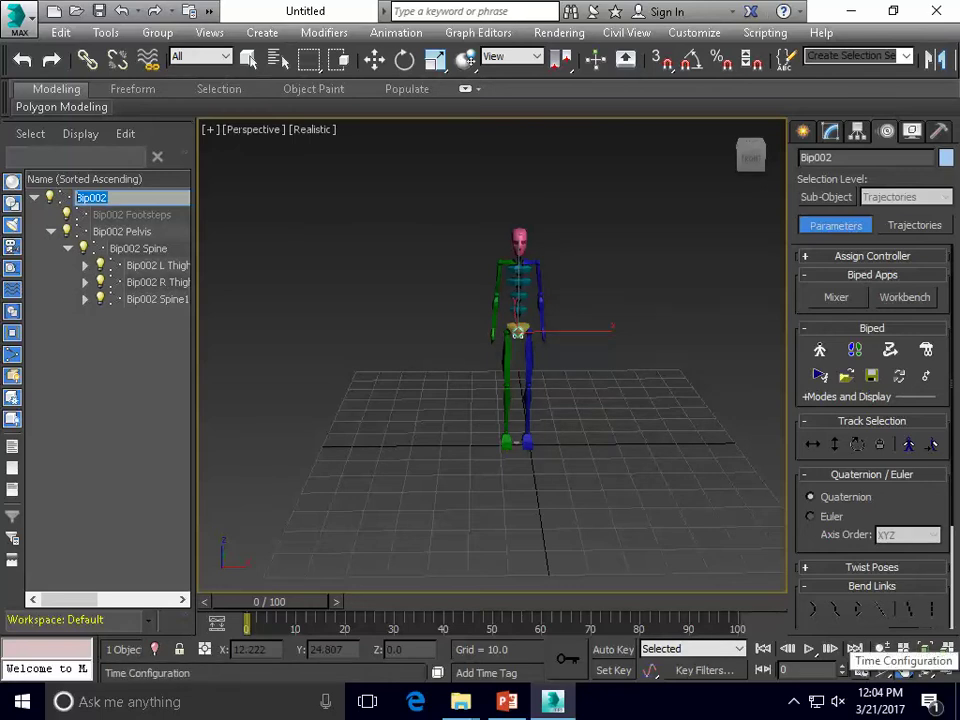
Configure the animation time with a frame count of 50
left_click(903, 668)
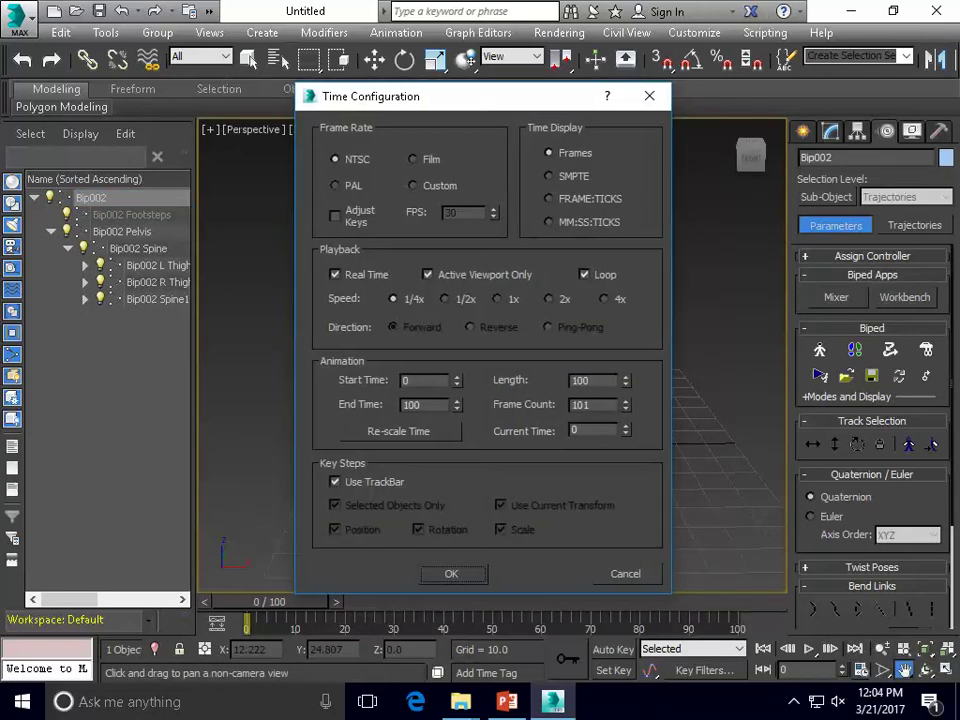
left_click_drag(400, 96, 561, 105)
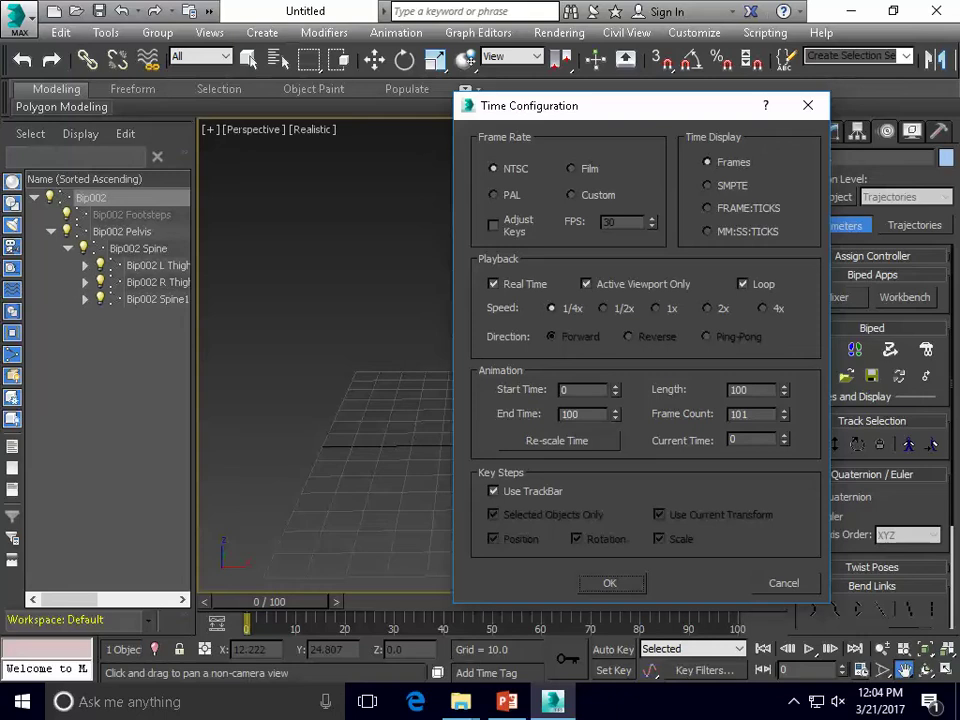
mouse_move(615, 418)
left_mouse_down()
mouse_move(615, 367)
mouse_move(615, 404)
left_mouse_up()
double_click(739, 414)
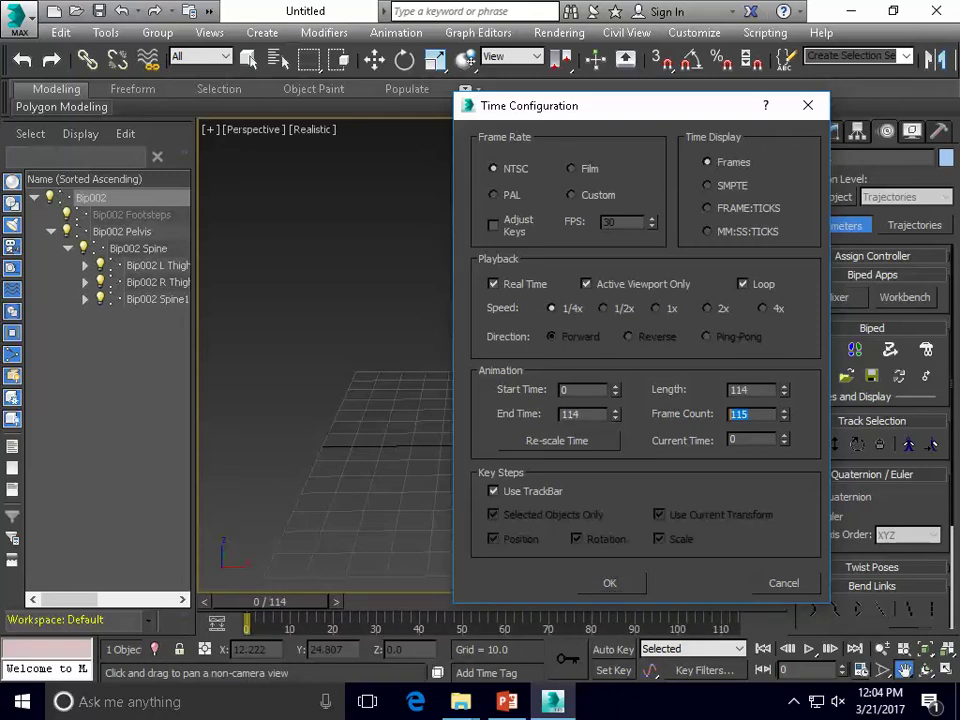
type("50")
key("Return")
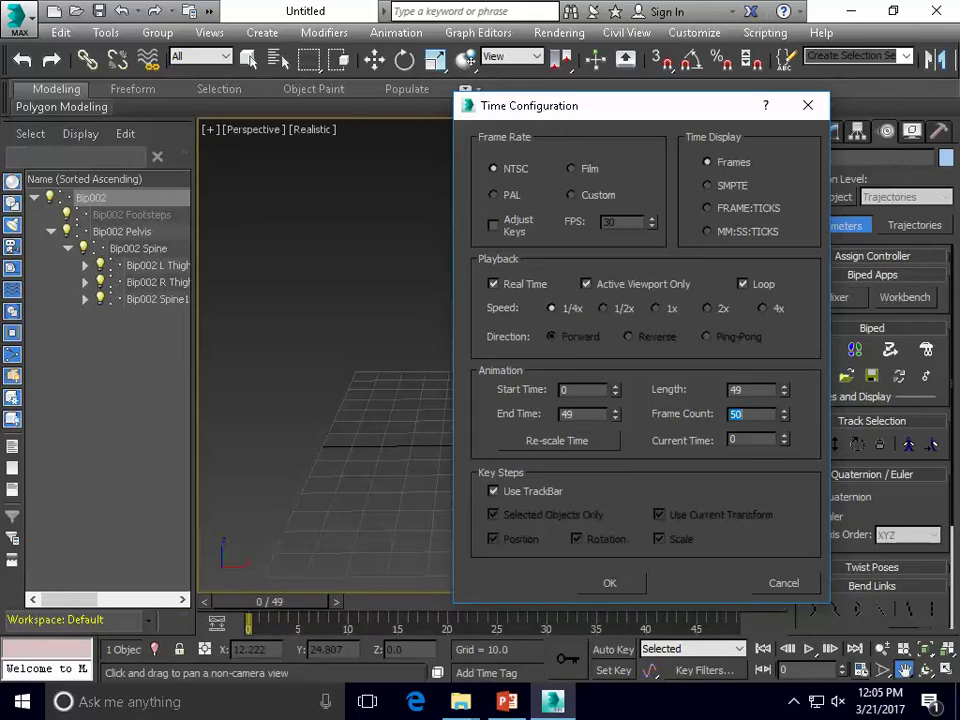
key("Return")
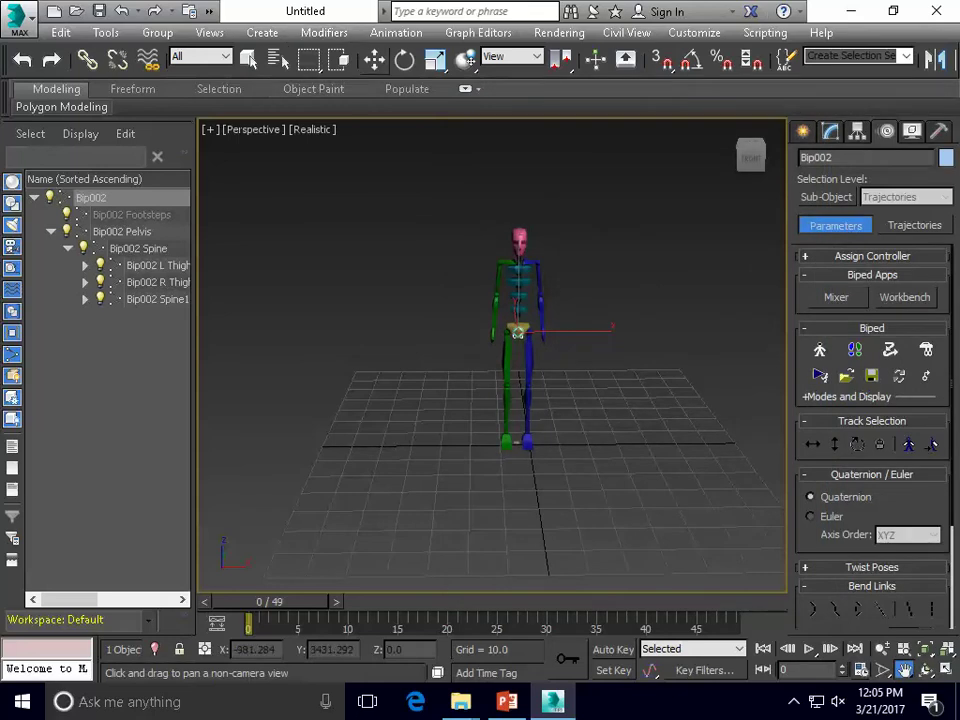
Turn on Auto Key and, at frame 2, raise the biped's left hand outward above the head to about X 15, Z 79
left_click(374, 60)
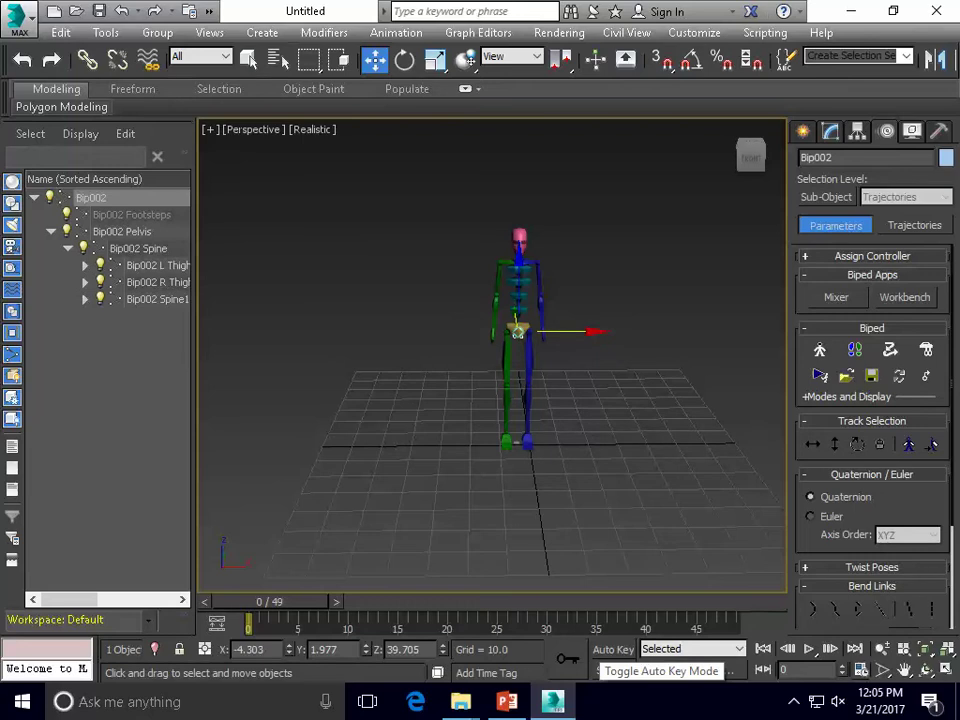
left_click(613, 649)
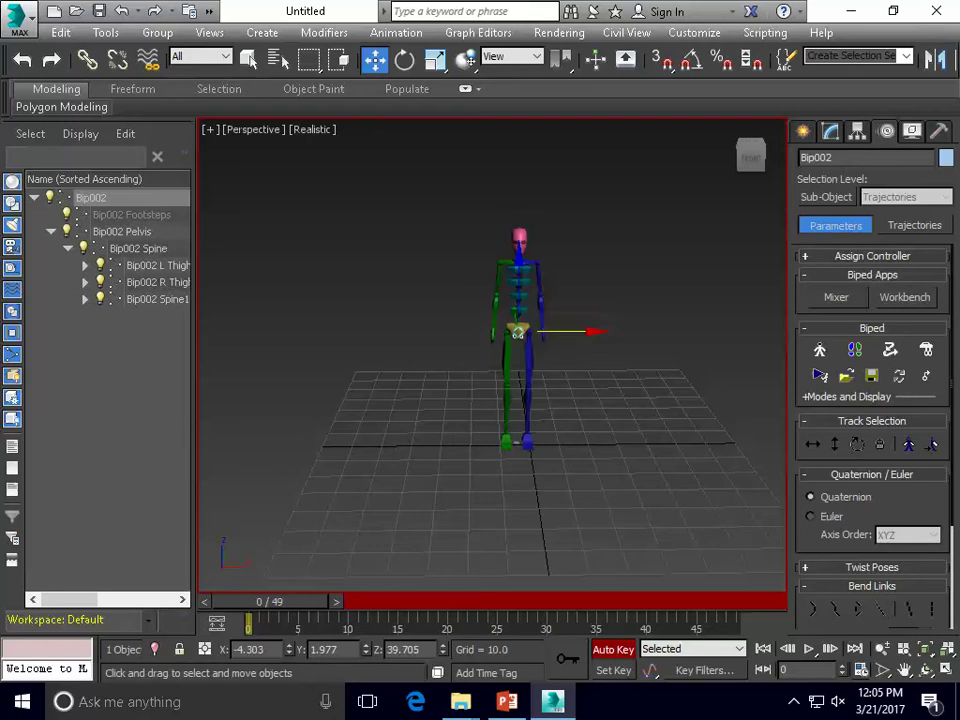
left_click(543, 335)
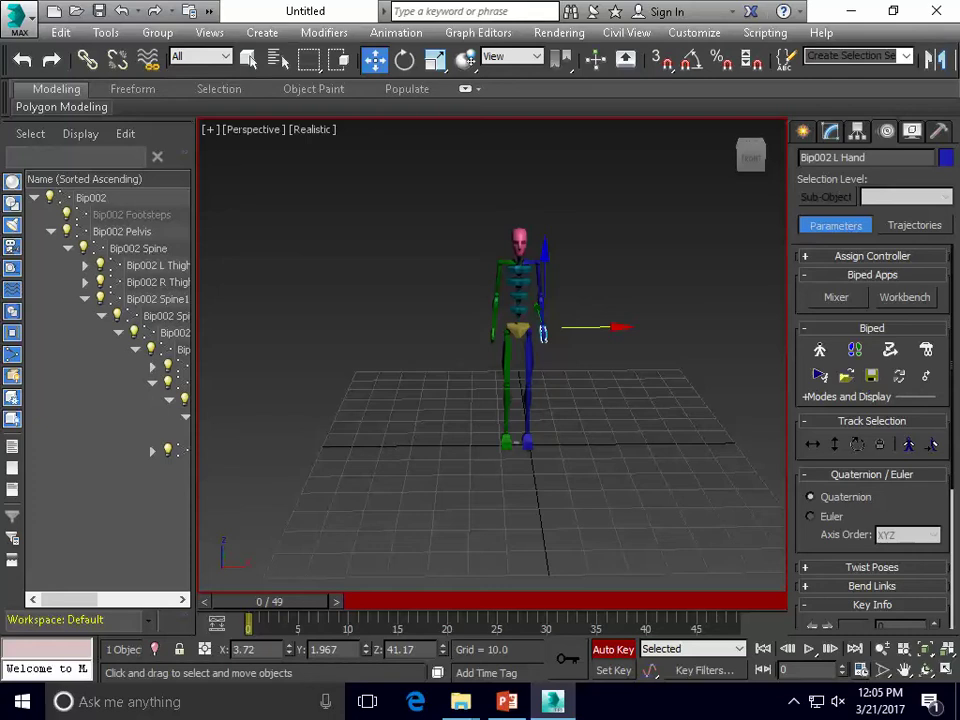
left_click_drag(248, 625, 268, 625)
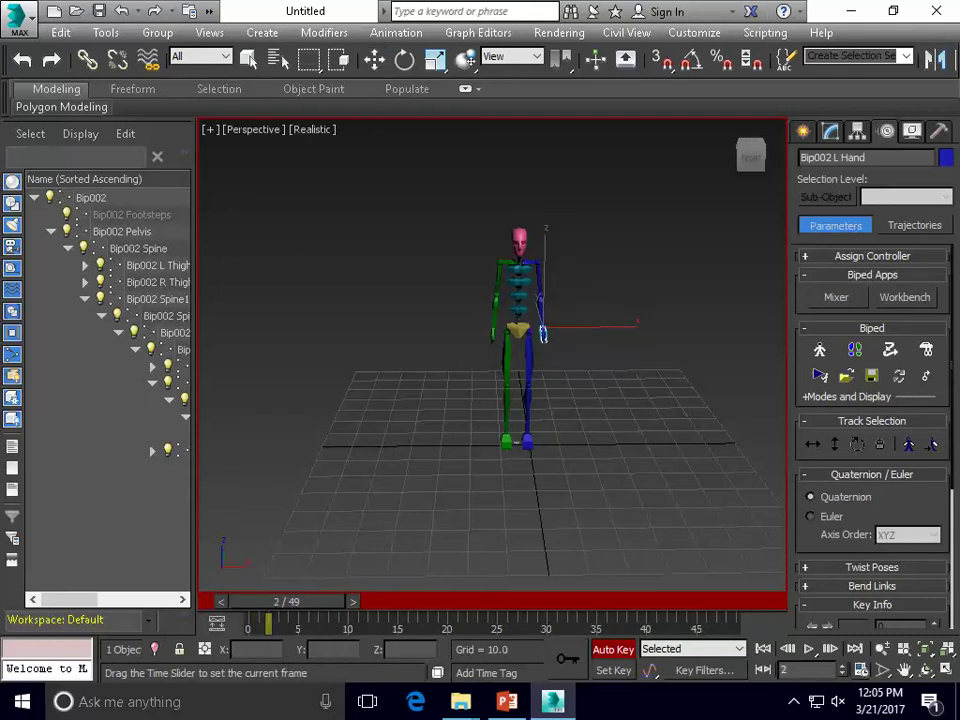
key("w")
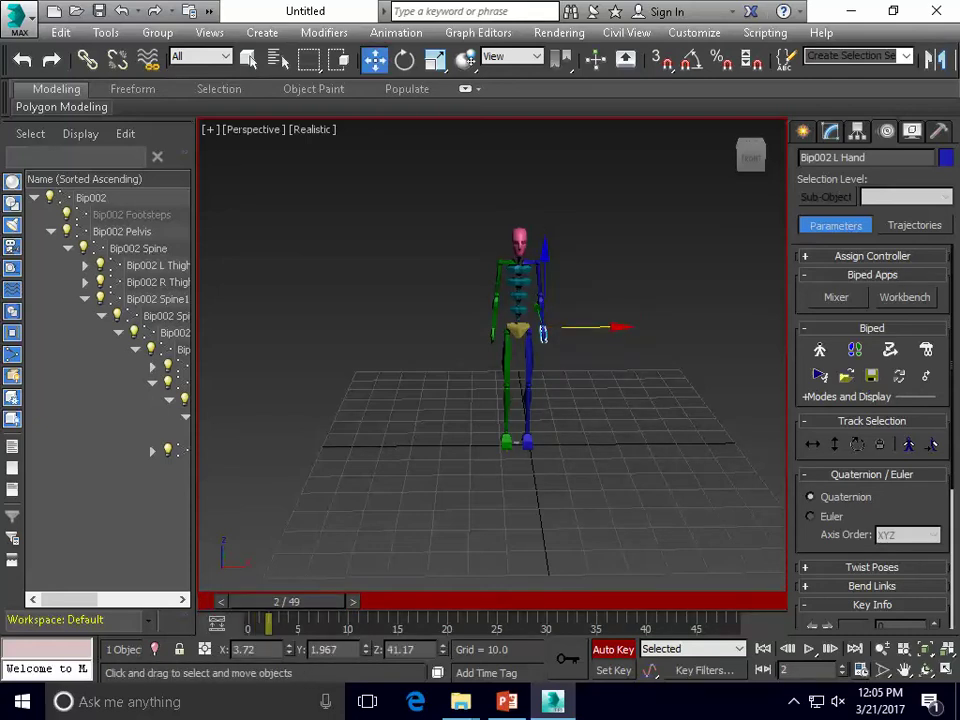
left_click_drag(544, 280, 545, 248)
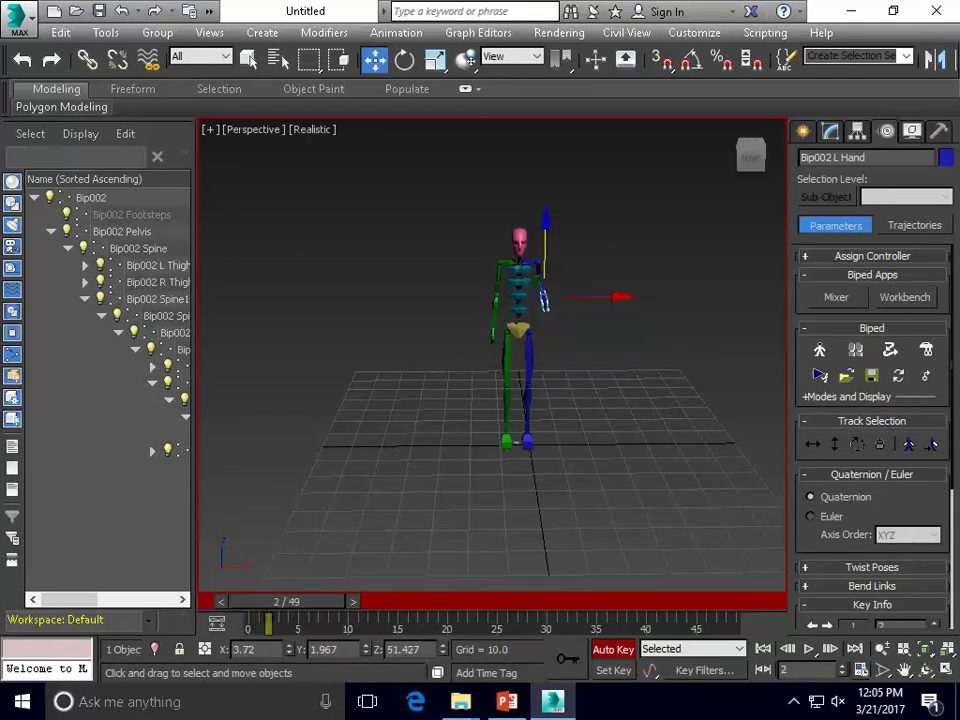
left_click_drag(545, 297, 590, 205)
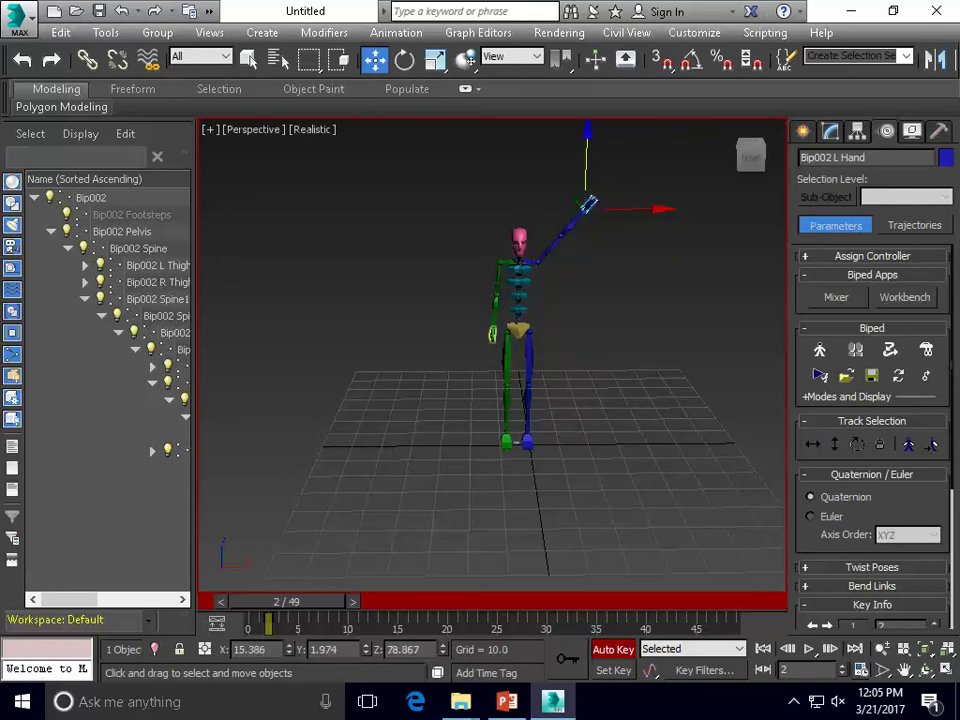
Raise the biped's right hand outward above the head at frame 2 to about X -25, Z 78
left_click(492, 333)
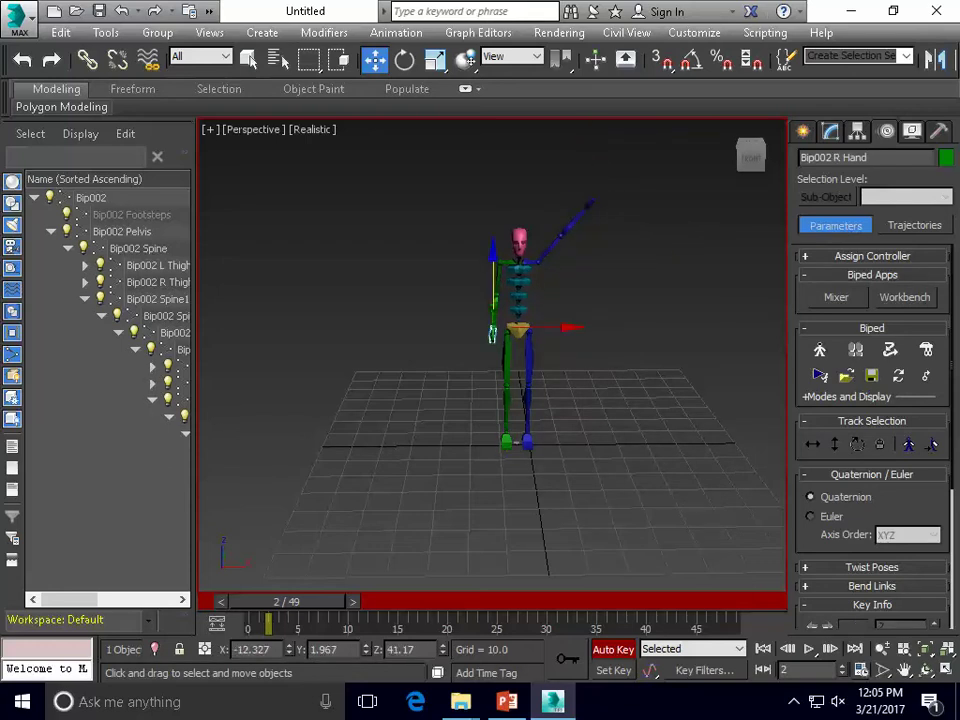
left_click_drag(493, 300, 493, 219)
left_click_drag(535, 252, 444, 209)
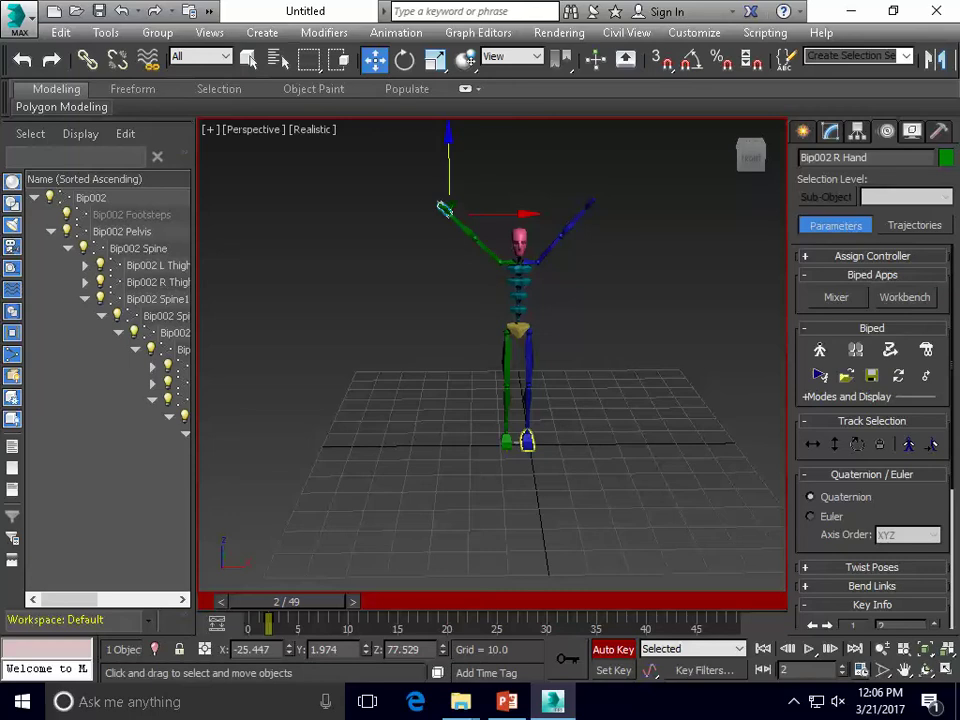
At frame 2, spread the biped's left foot outward to about X 15, Z 8 and the right foot to about X -26, Z 9
left_click(527, 440)
left_click_drag(527, 441, 575, 428)
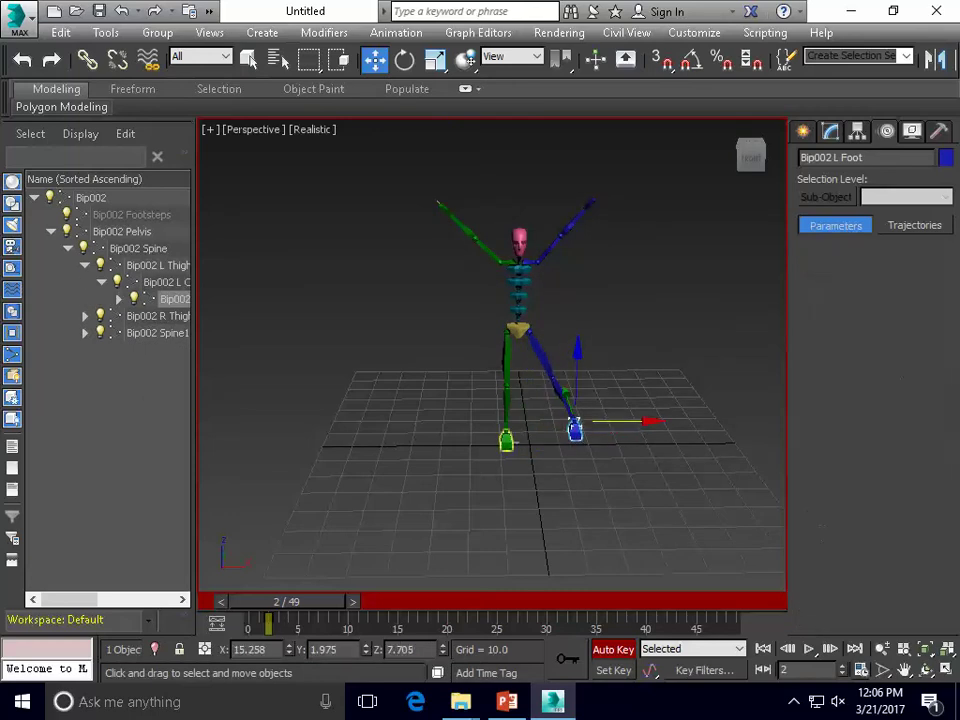
left_click(506, 440)
left_click_drag(506, 440, 453, 428)
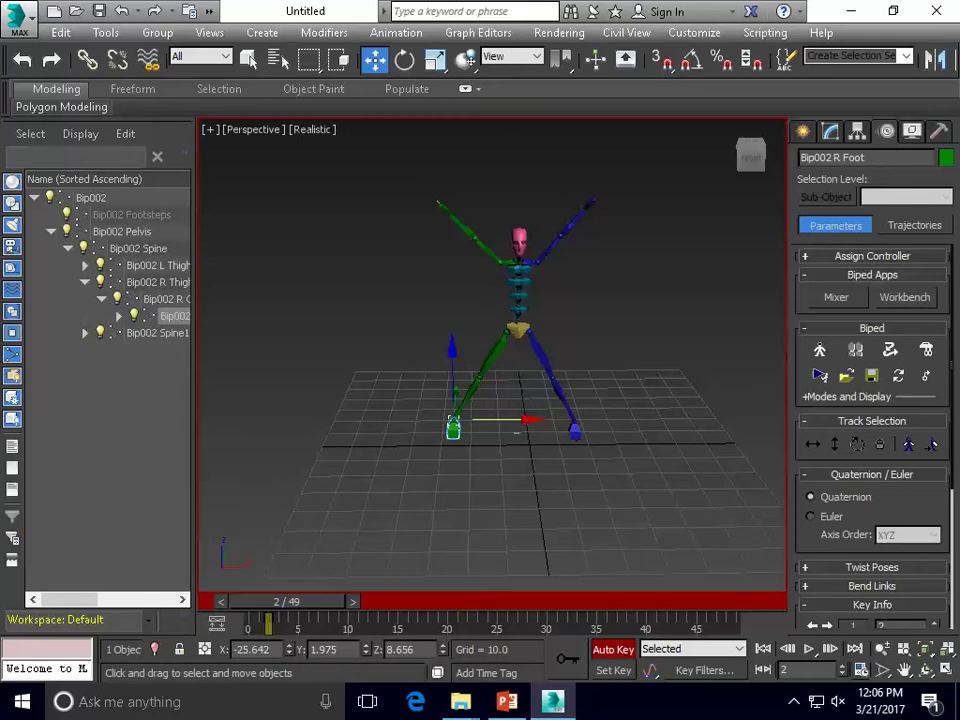
At frame 4, bring the right foot inward to about X -11, Z 4 and the left foot to about X 9, Z 5
left_click_drag(287, 602, 304, 601)
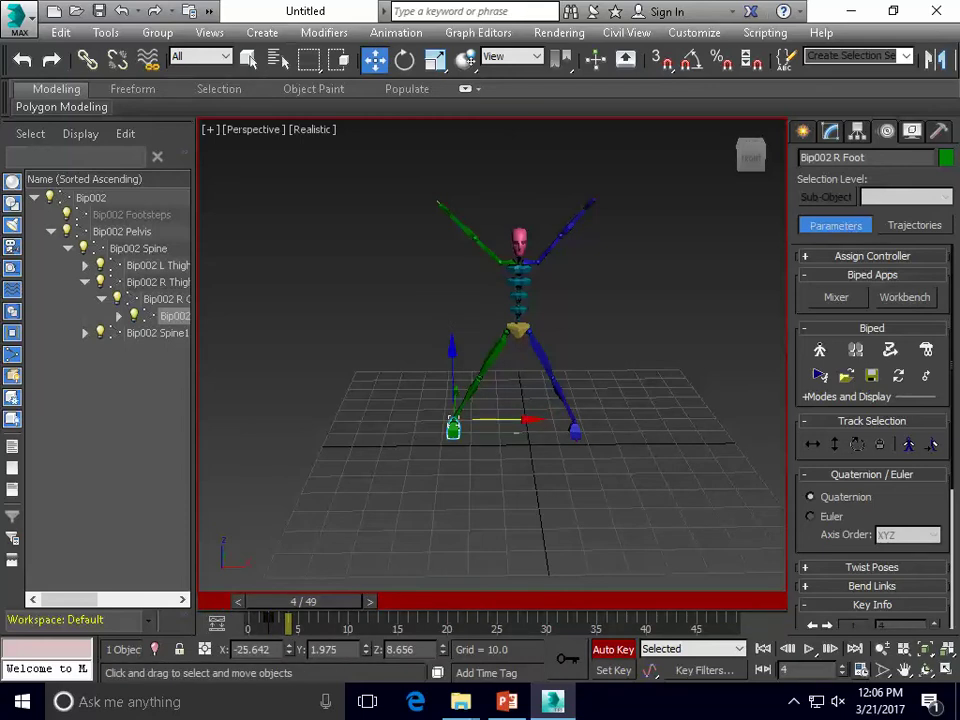
left_click_drag(453, 428, 498, 407)
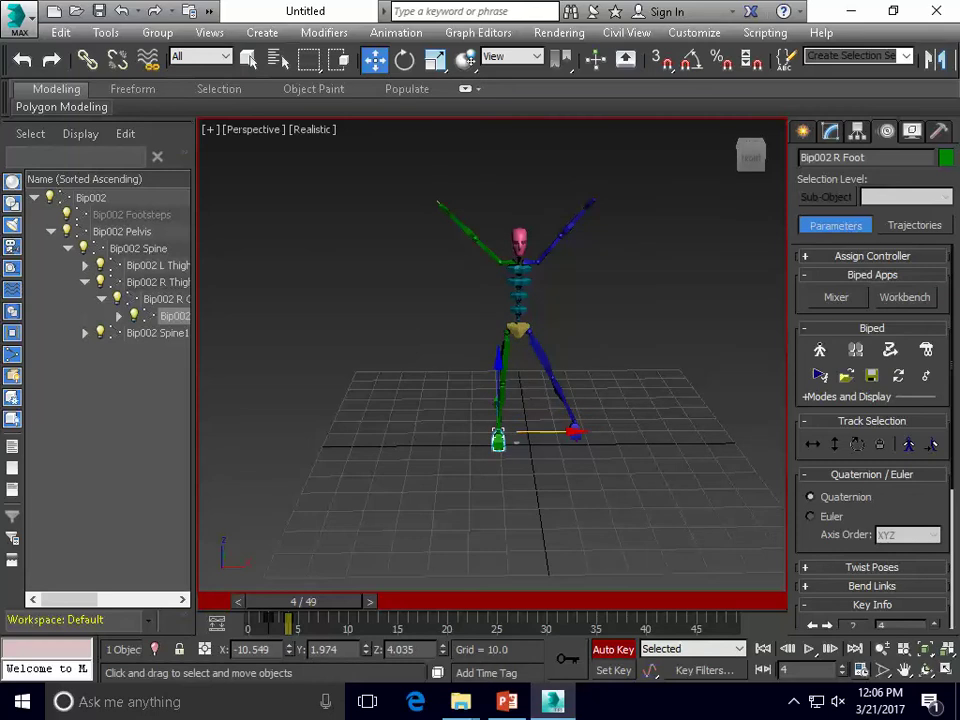
left_click(573, 431)
left_click_drag(576, 385, 556, 392)
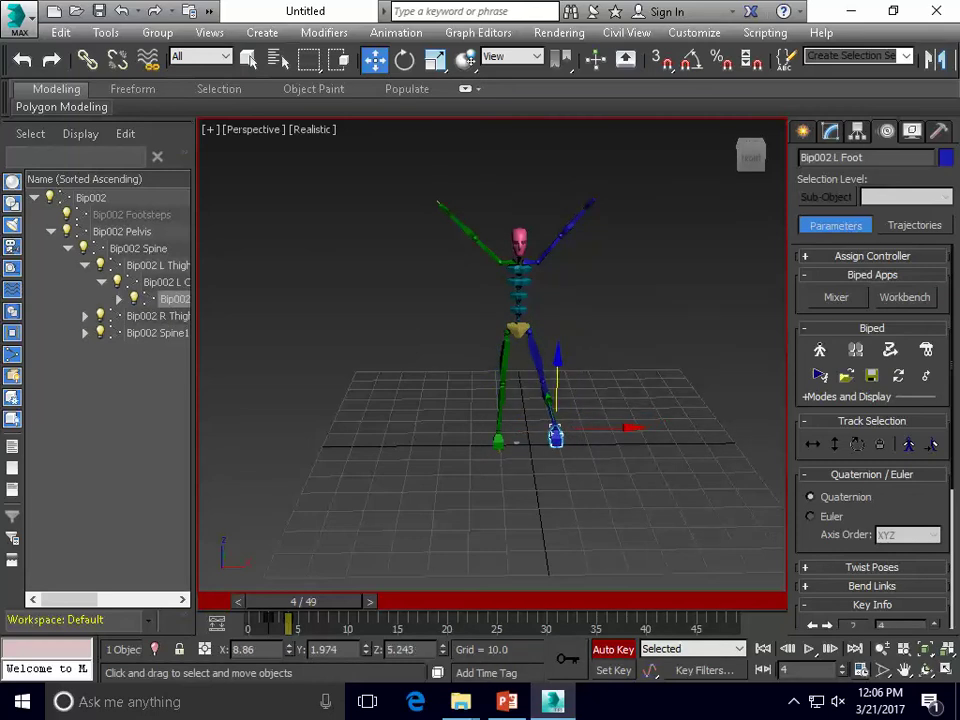
Lower the biped's left hand and right hand beside the hips at frame 4, both to about Z 42
left_click(589, 204)
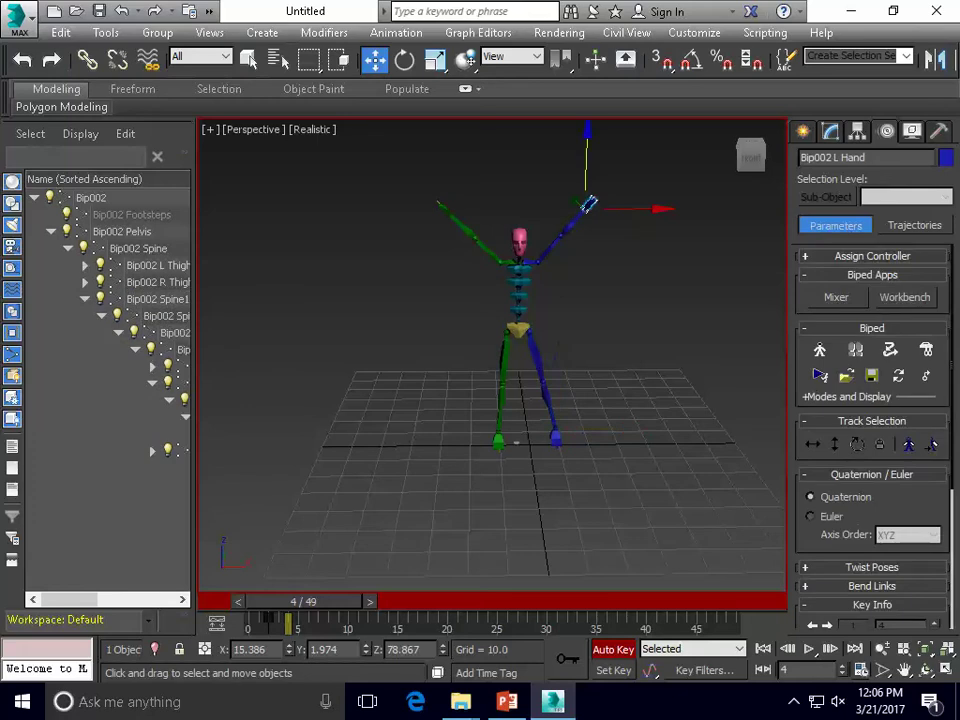
left_click_drag(589, 204, 563, 323)
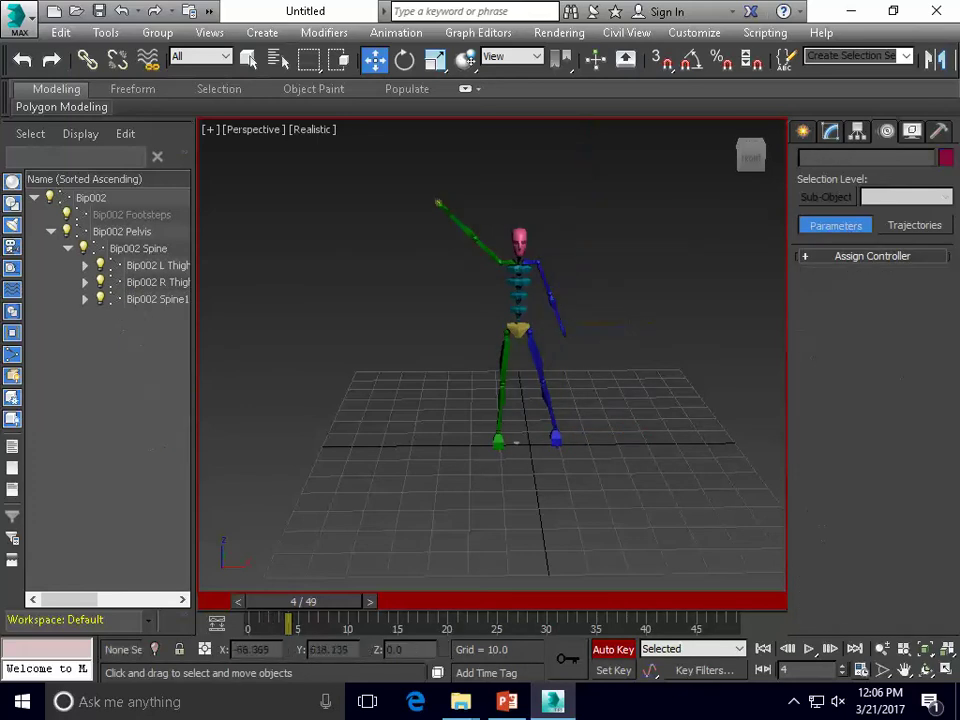
left_click(438, 204)
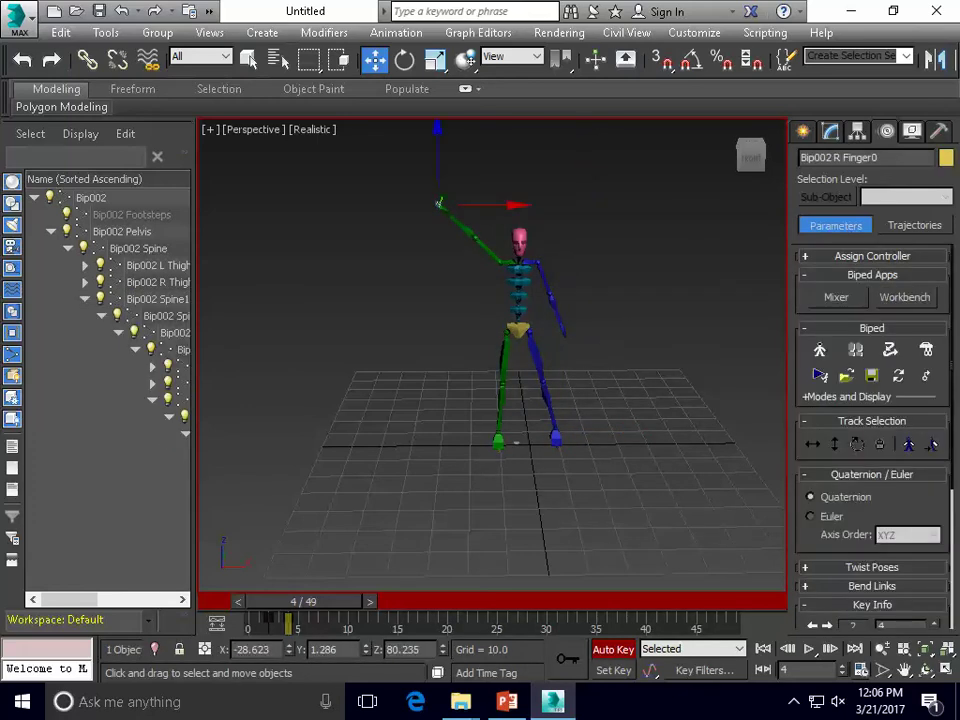
left_click_drag(438, 204, 458, 333)
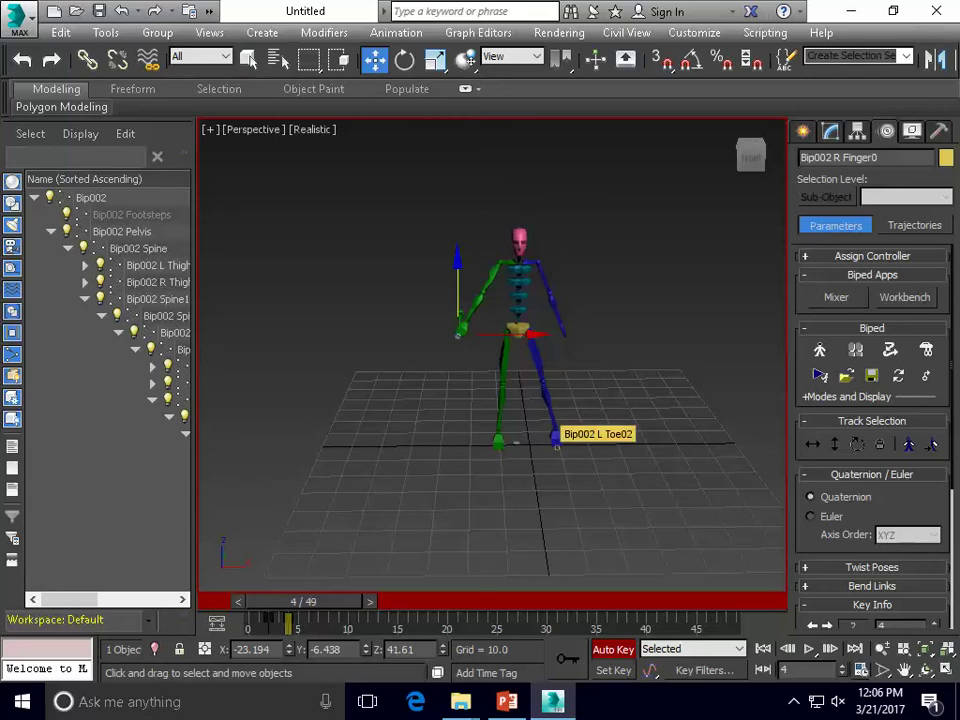
Pull the biped's left toe inward under the hip at frame 4 to about X 2, Z 1
left_click(556, 440)
left_click_drag(556, 446, 536, 446)
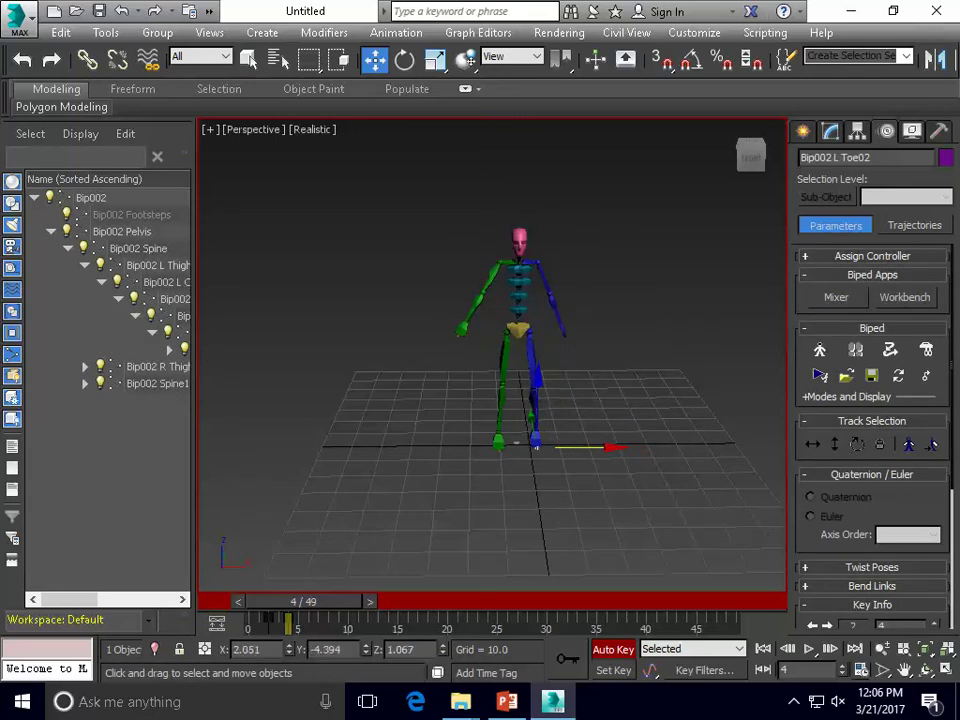
Raise the left toe to about Z 20 at frame 6 and lower it back to the ground at frame 7
left_click_drag(303, 602, 321, 602)
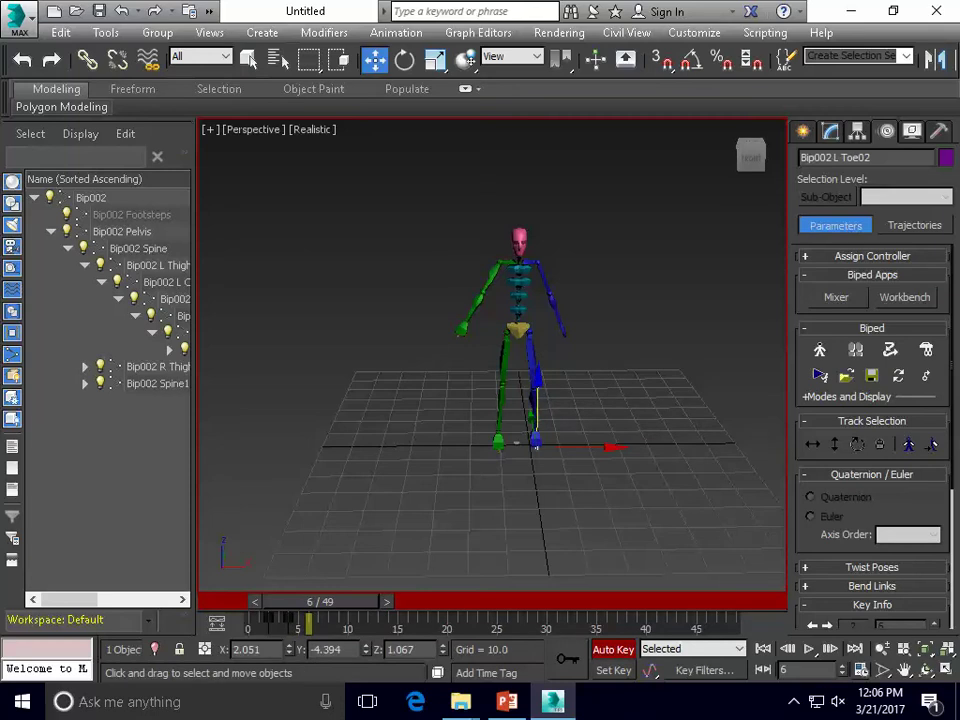
left_click_drag(537, 446, 538, 396)
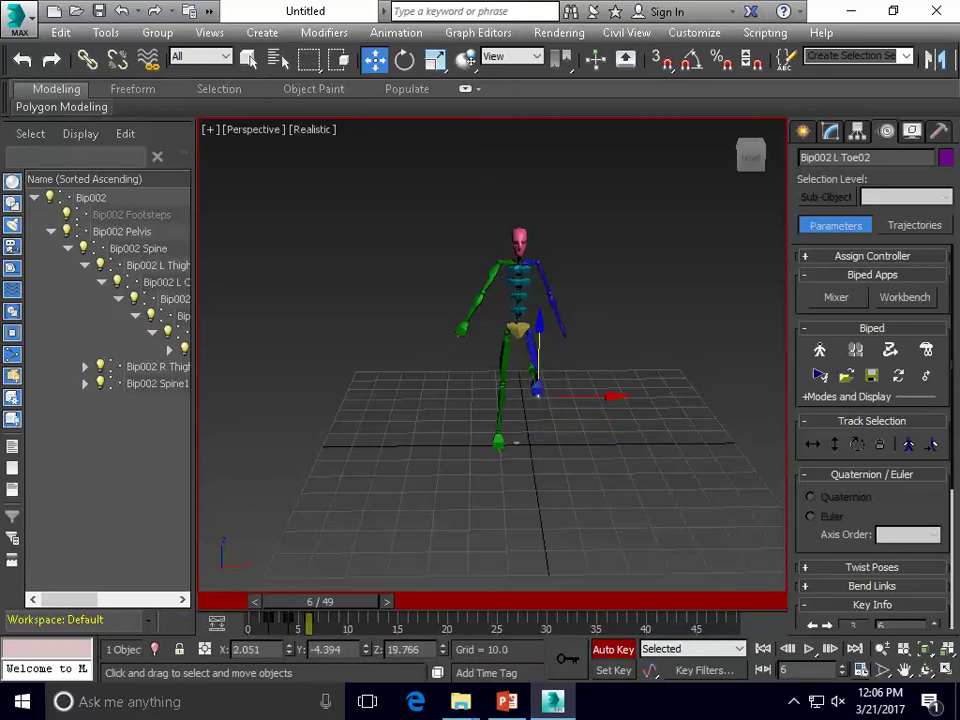
left_click_drag(321, 602, 329, 602)
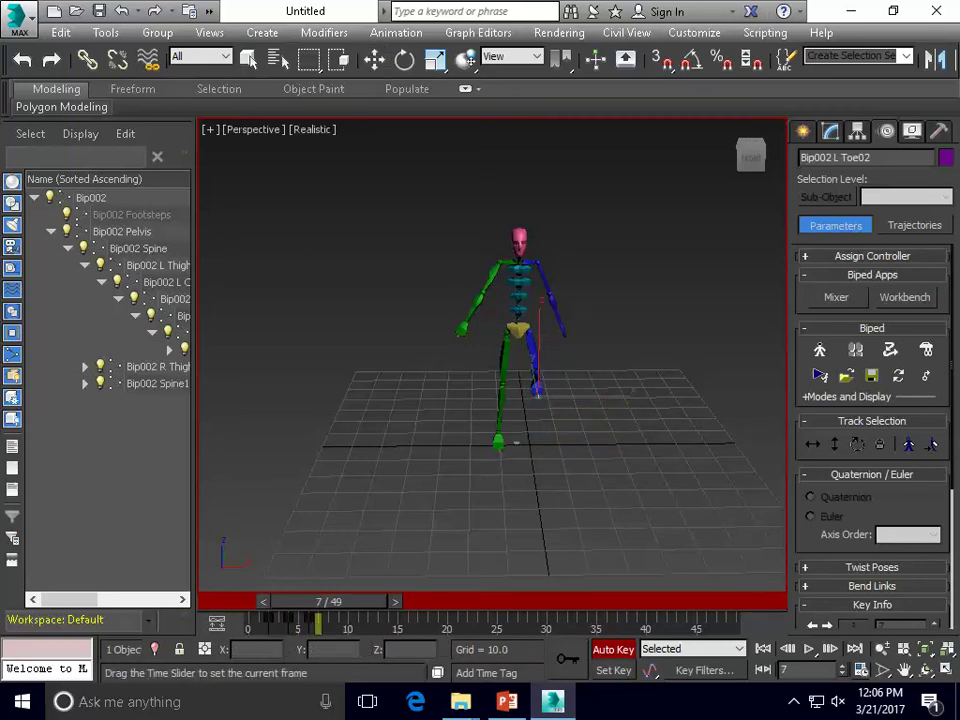
left_click_drag(538, 396, 536, 449)
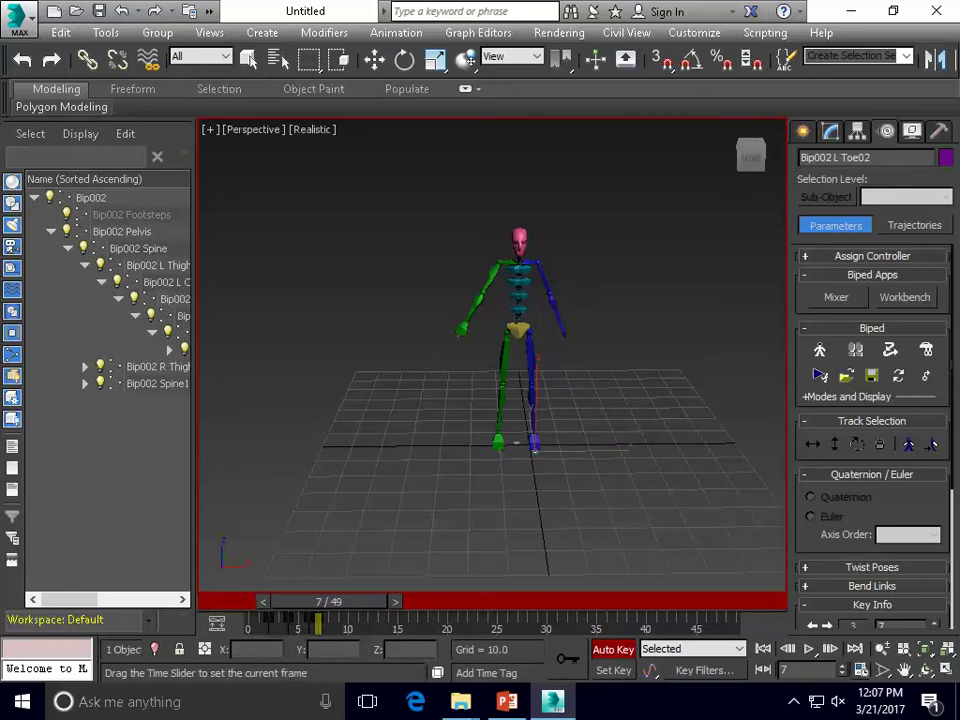
Raise the left toe to about Z 24 at frame 9 and return it to about X 1, Z 0 at frame 11
left_click_drag(329, 602, 346, 602)
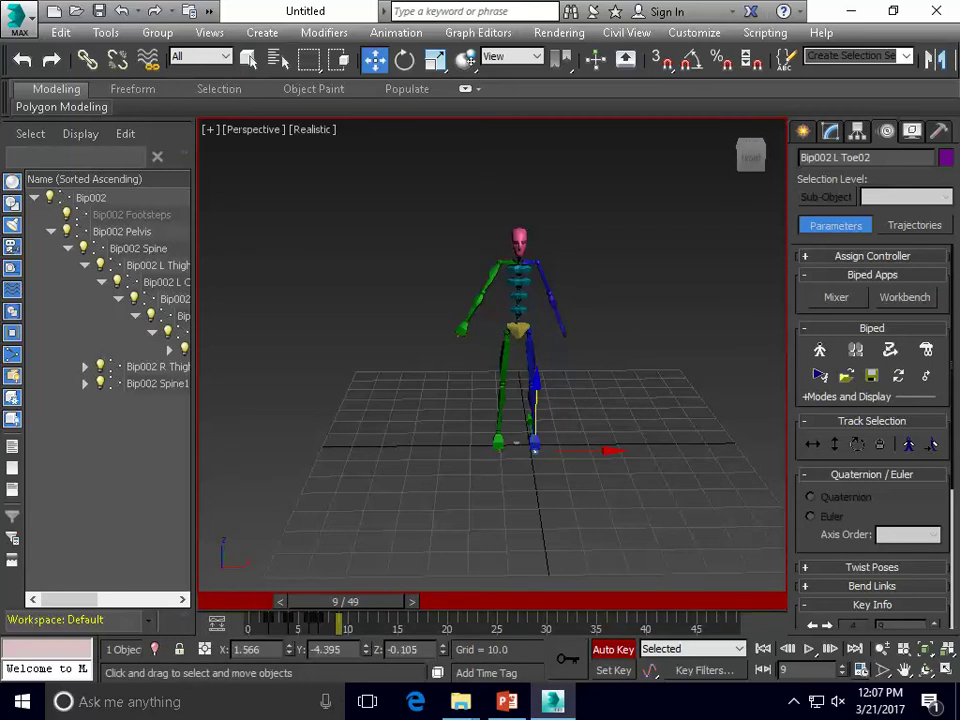
left_click_drag(536, 420, 537, 350)
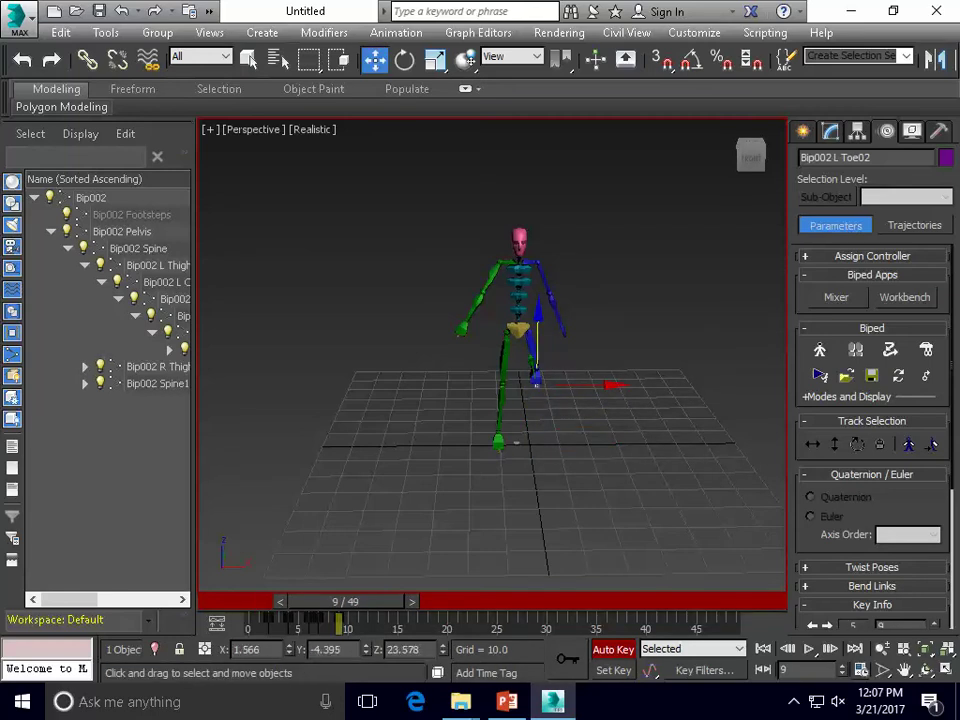
left_click_drag(346, 602, 363, 602)
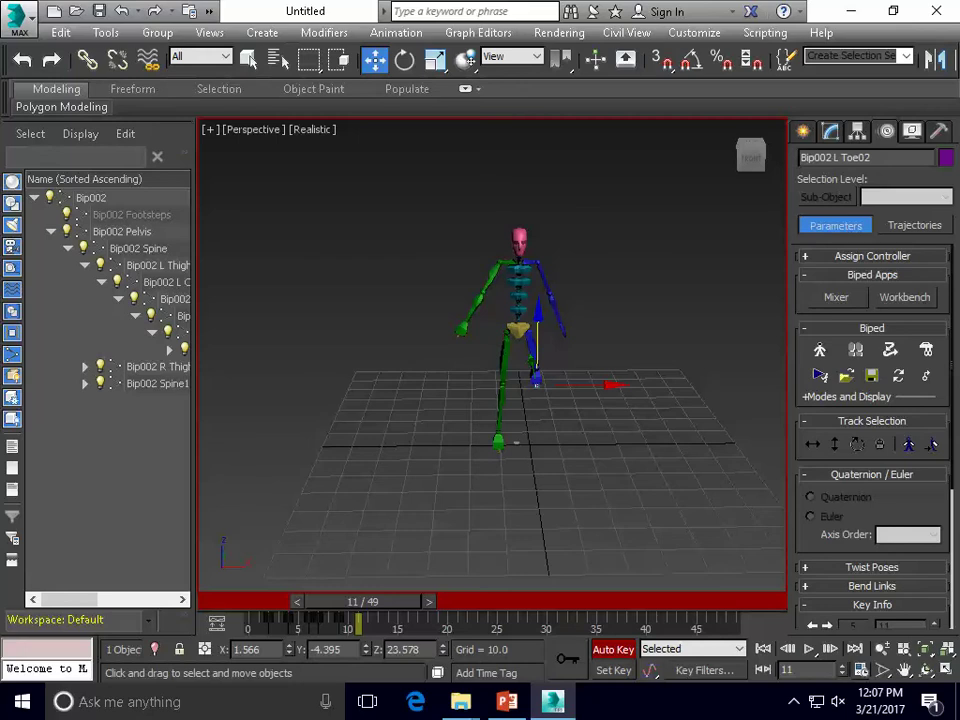
left_click_drag(537, 350, 533, 451)
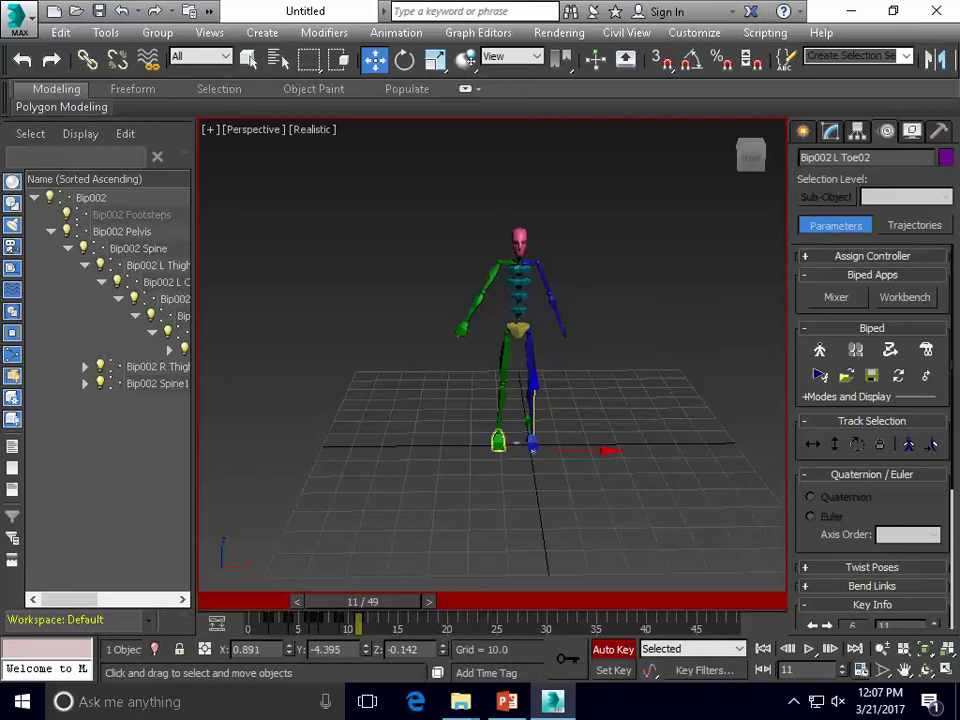
Swing the biped's right foot outward at frame 13 to about X -25, Z 8
left_click(498, 440)
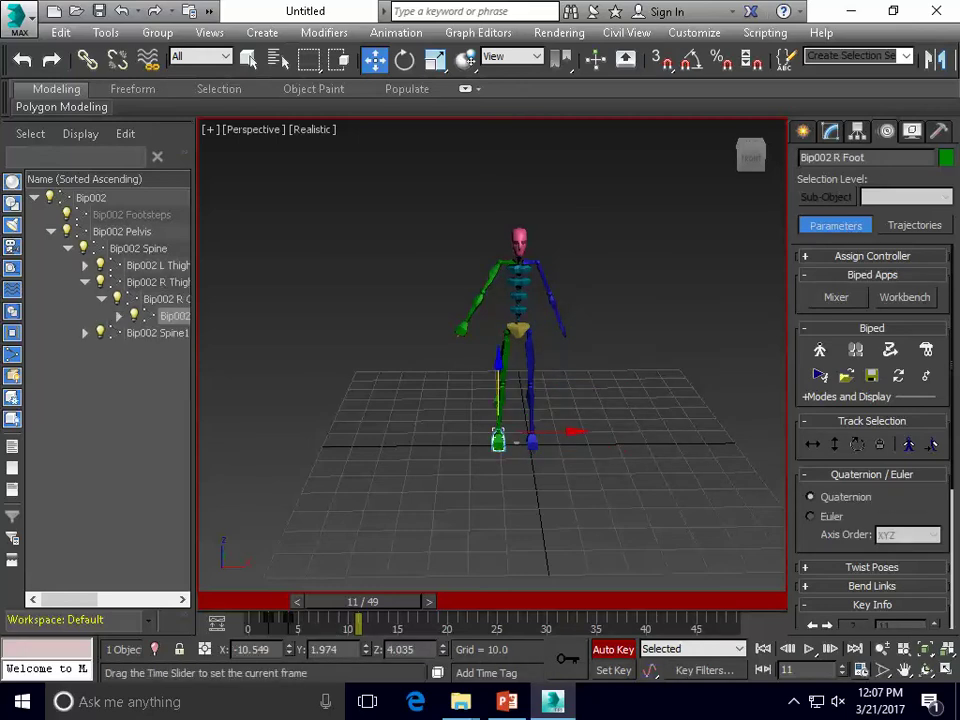
left_click_drag(363, 602, 388, 602)
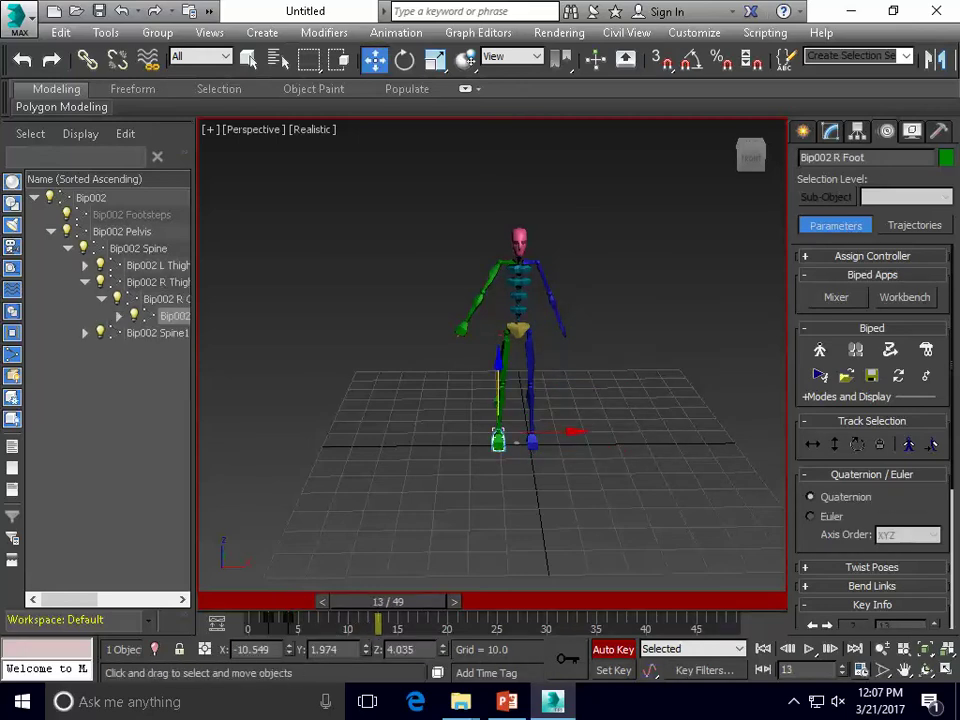
left_click_drag(498, 438, 455, 429)
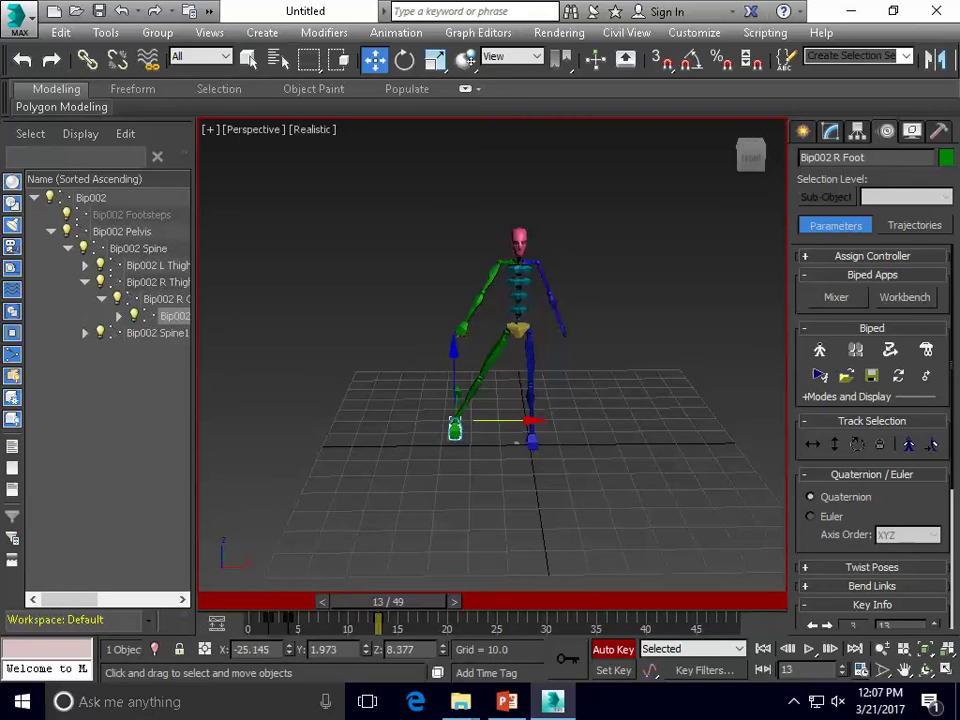
At frame 15, move the whole biped sideways by its root object Bip002 to about X -16
left_click_drag(388, 602, 405, 602)
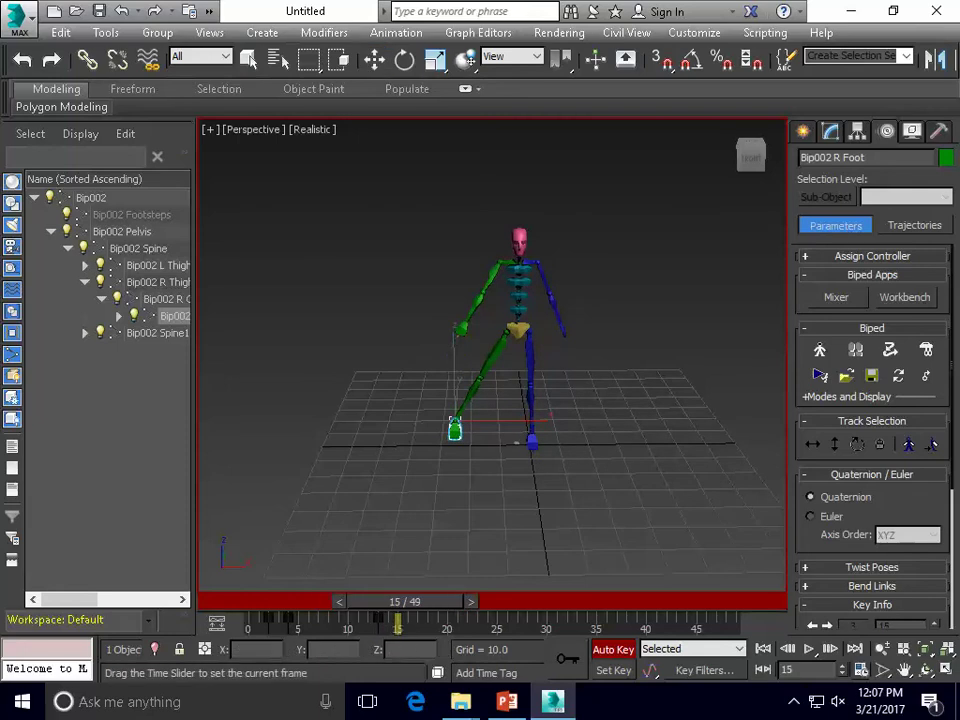
key("w")
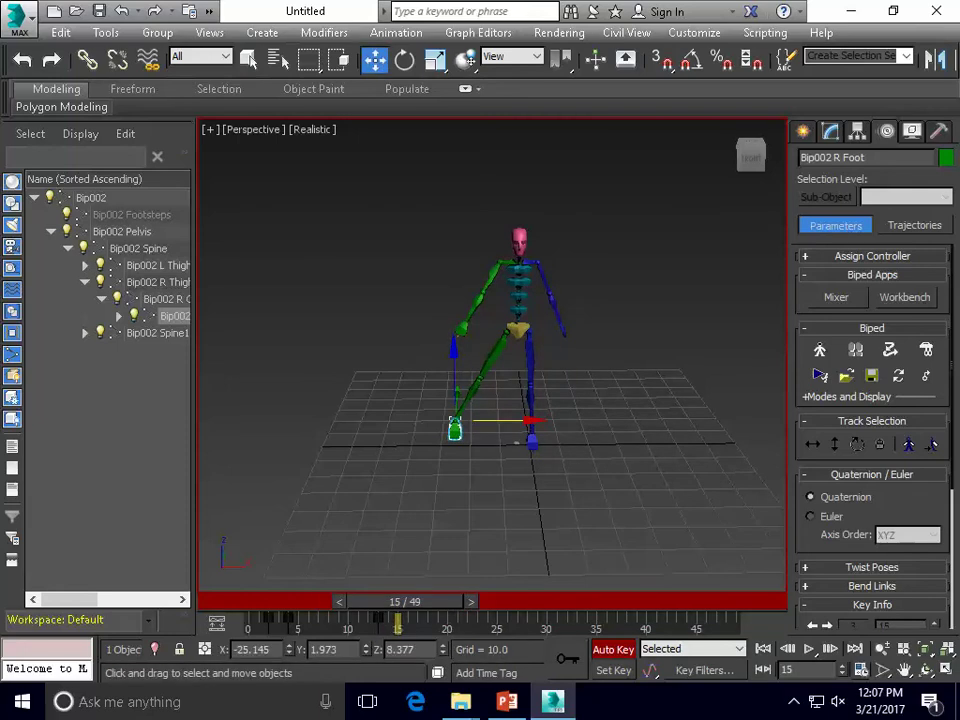
left_click(91, 198)
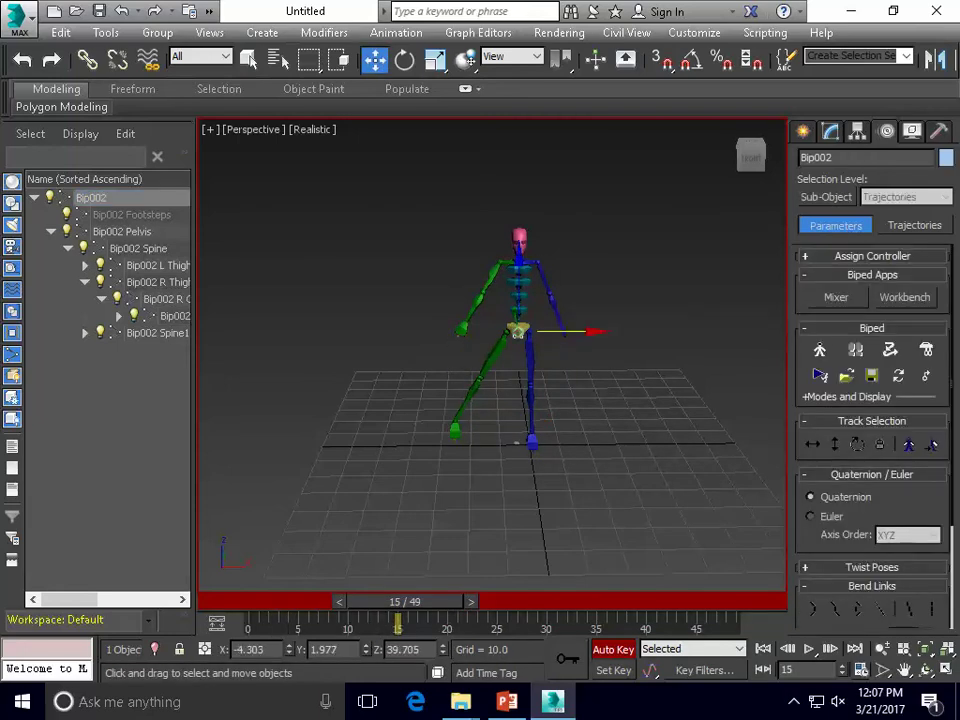
left_click_drag(564, 331, 527, 331)
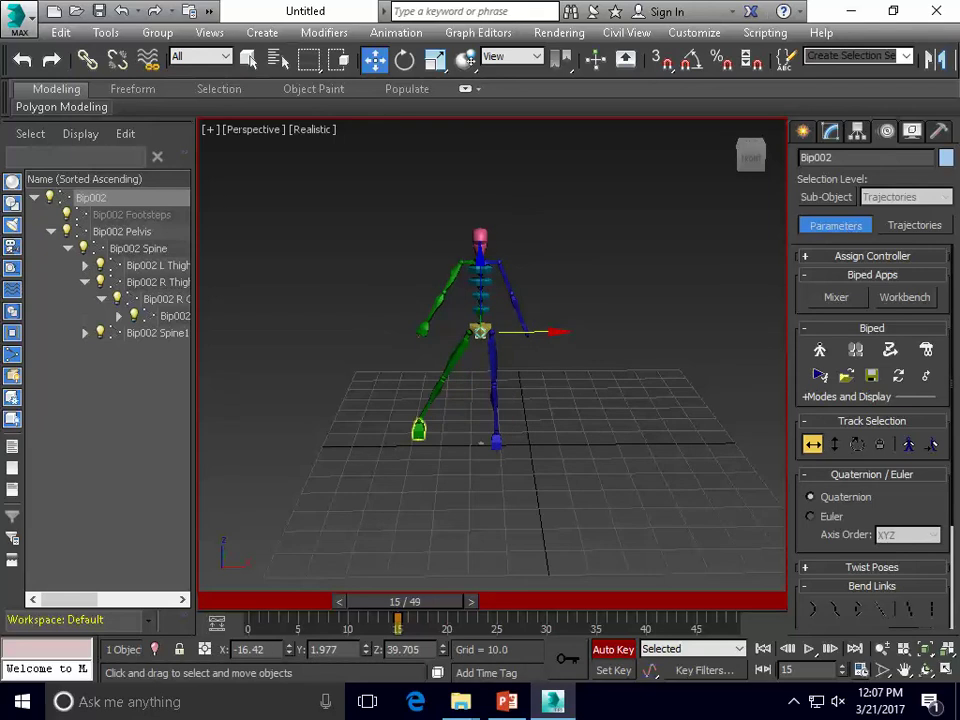
Bring the right foot back beneath the body at frame 15, down to about X -21, Z 4
left_click(419, 430)
left_click_drag(488, 421, 535, 421)
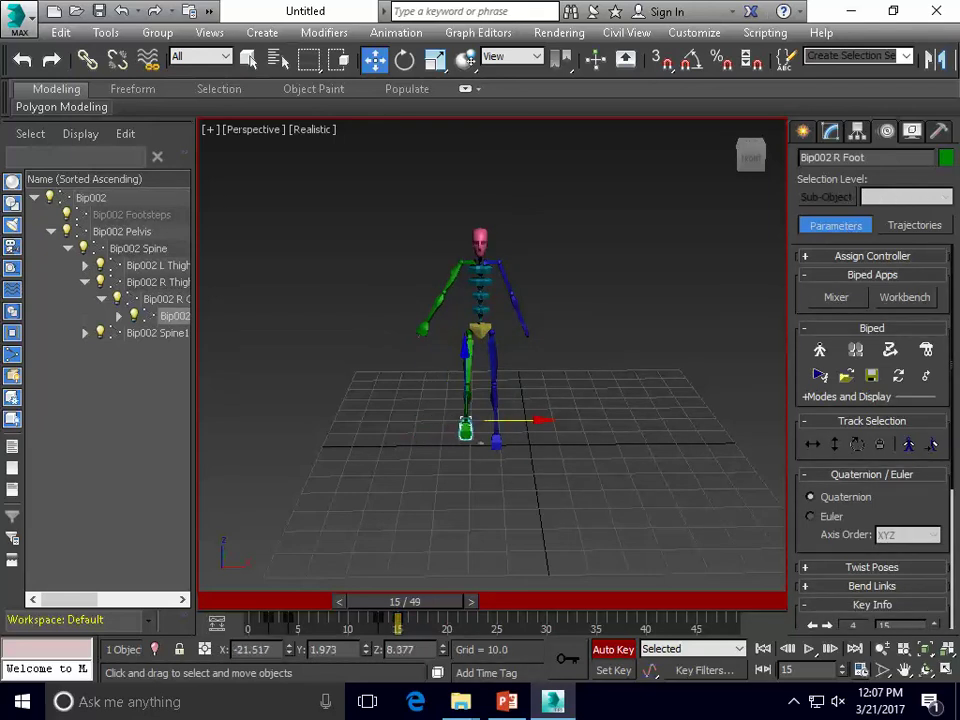
left_click_drag(465, 374, 466, 406)
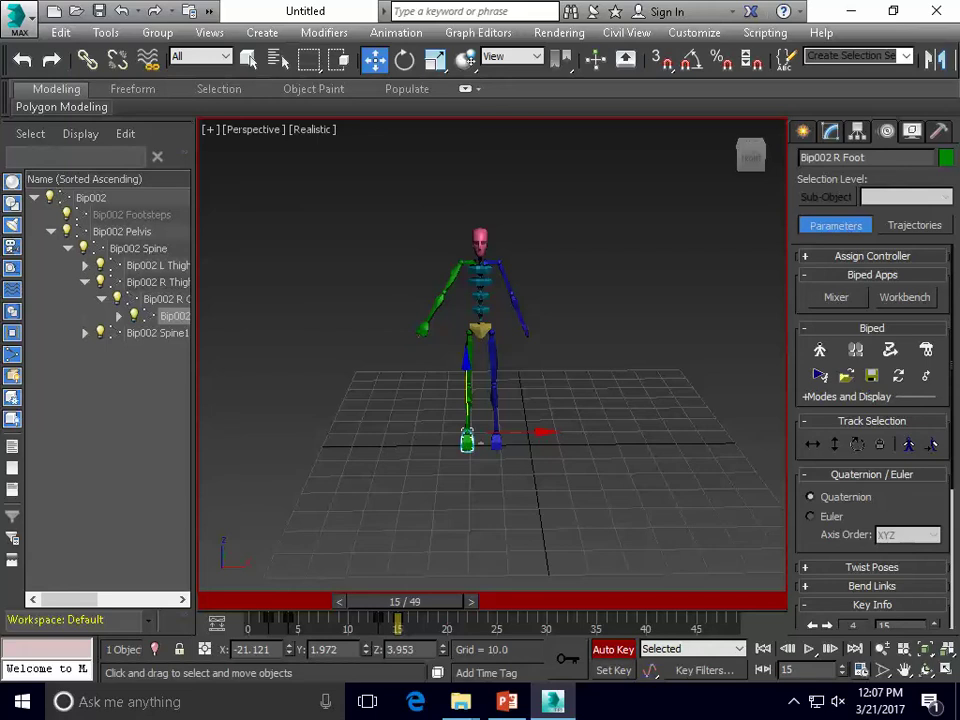
Raise the left hand overhead to about X -4, Z 83 at frame 19 and lower it to about X -8, Z 41 at frame 22
left_click_drag(397, 625, 439, 601)
key("w")
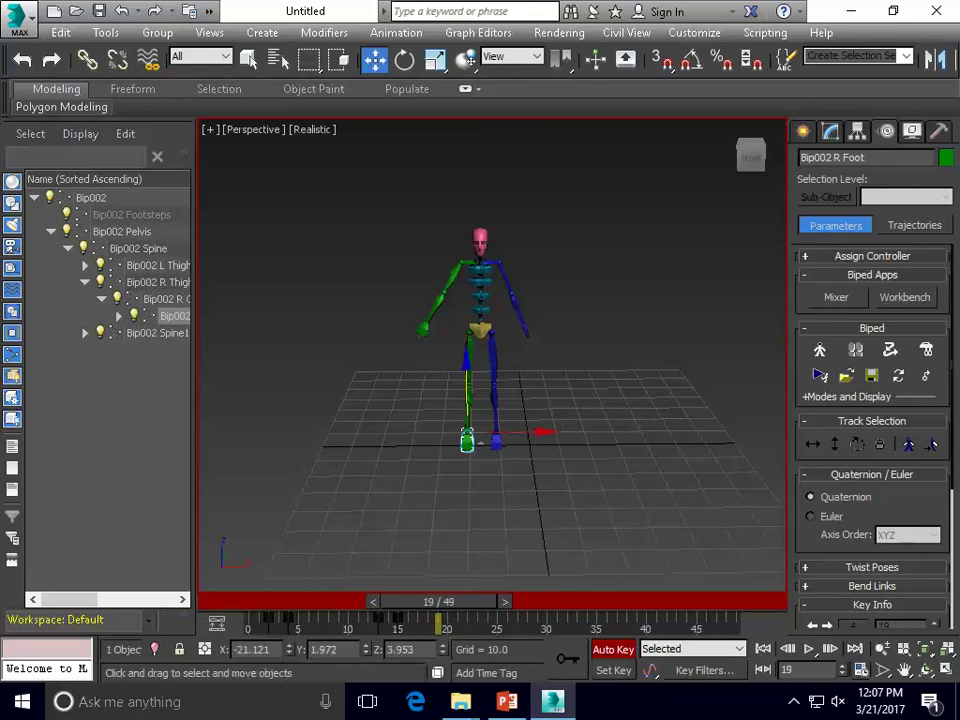
left_click(525, 330)
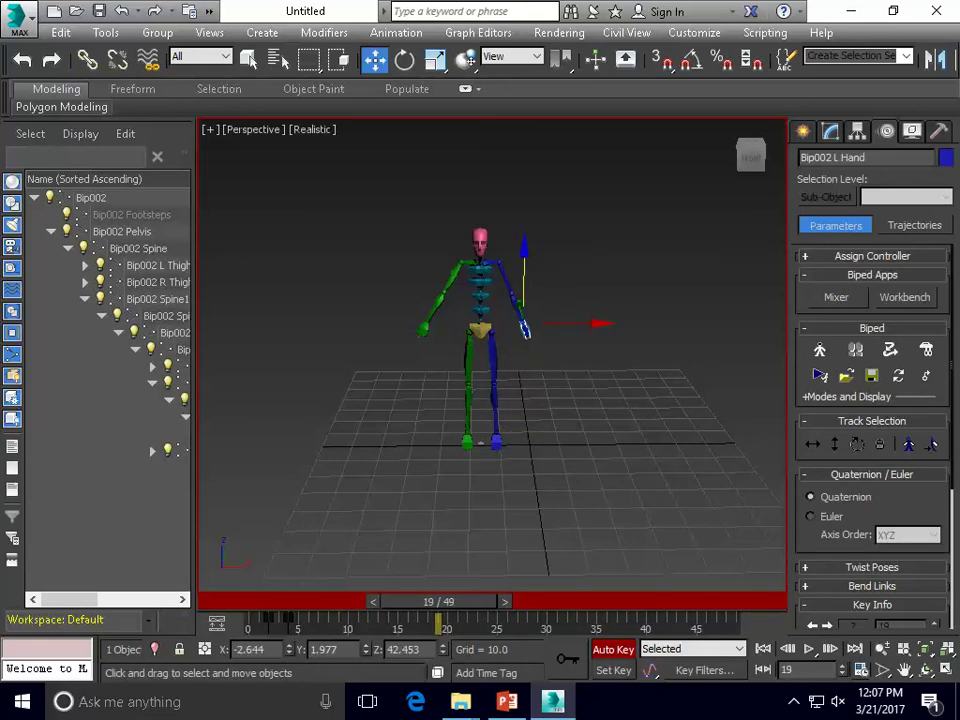
left_click_drag(525, 330, 521, 190)
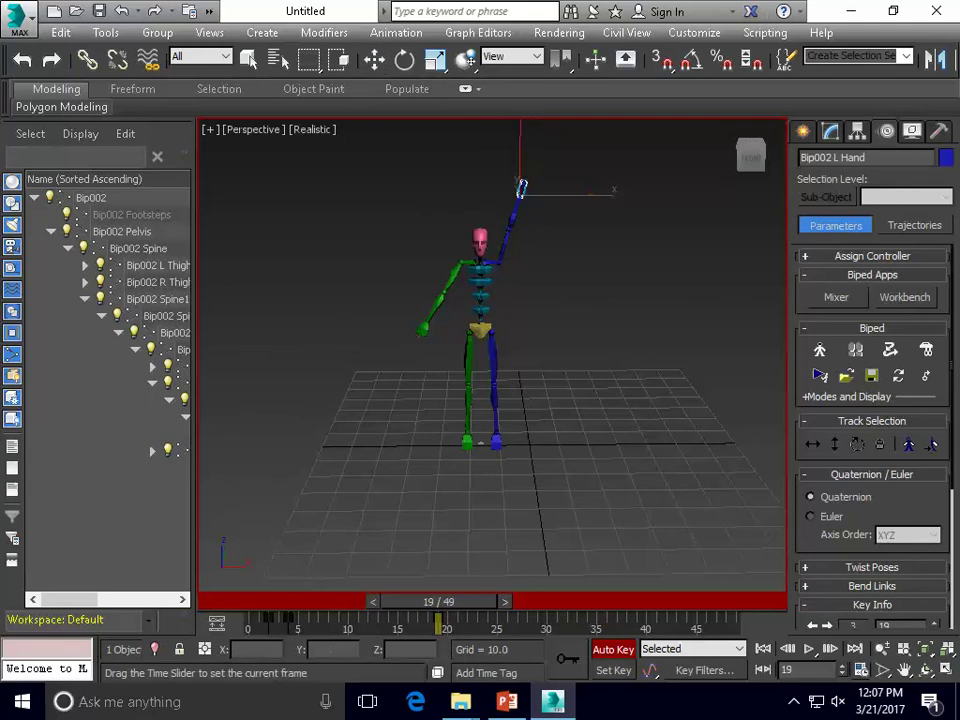
left_click_drag(440, 601, 463, 601)
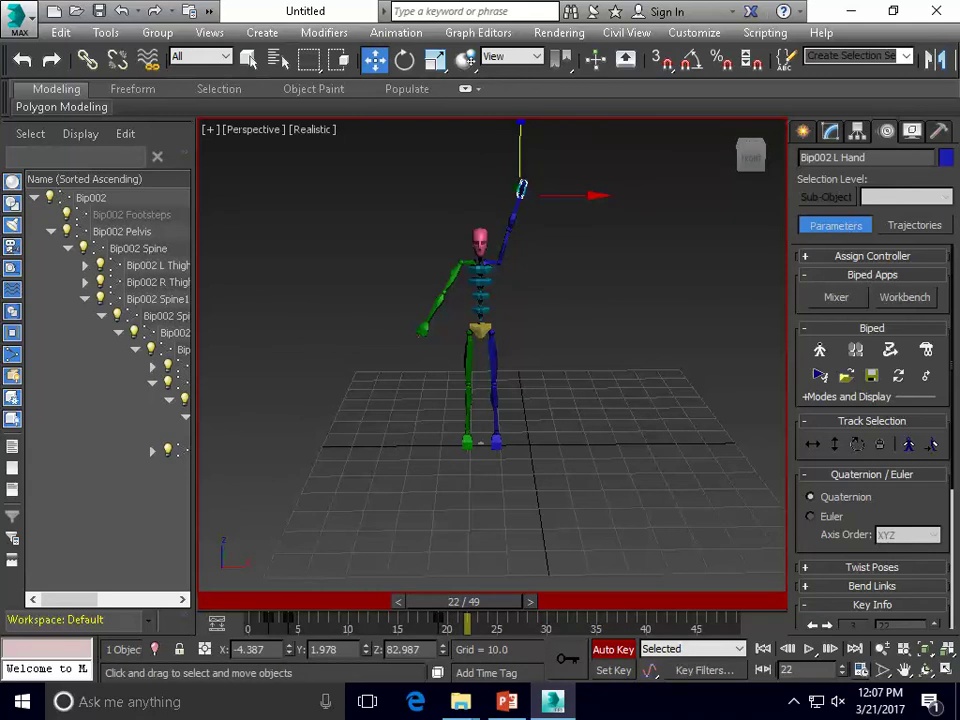
left_click_drag(521, 190, 508, 333)
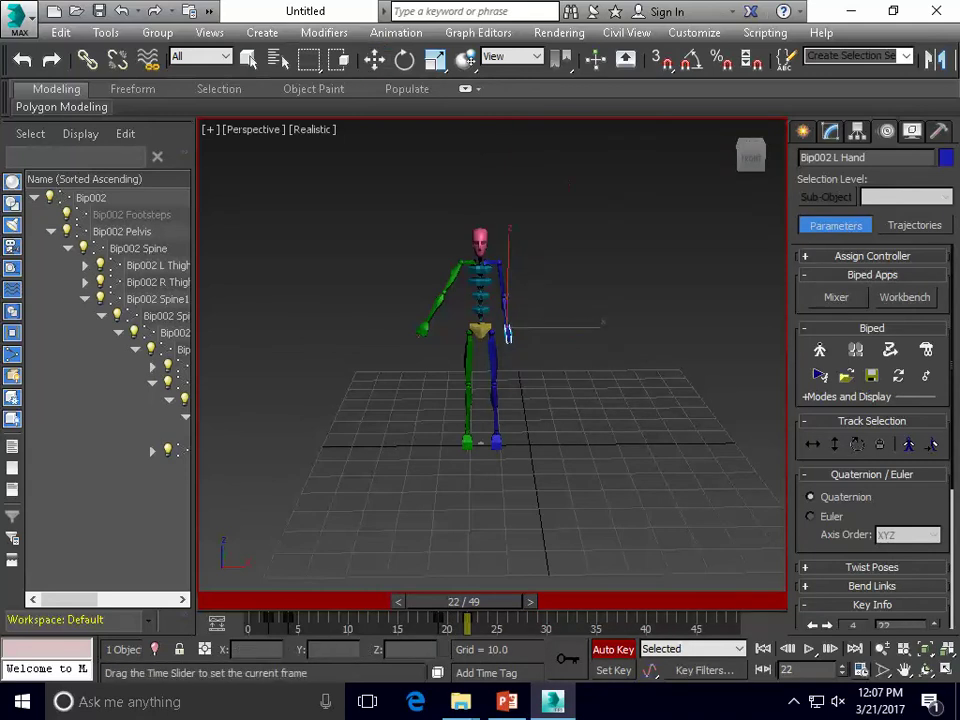
Raise the left hand straight overhead at frame 24, lower it a few frames on to about X -10, Z 41, and advance to frame 28
left_click_drag(464, 601, 481, 601)
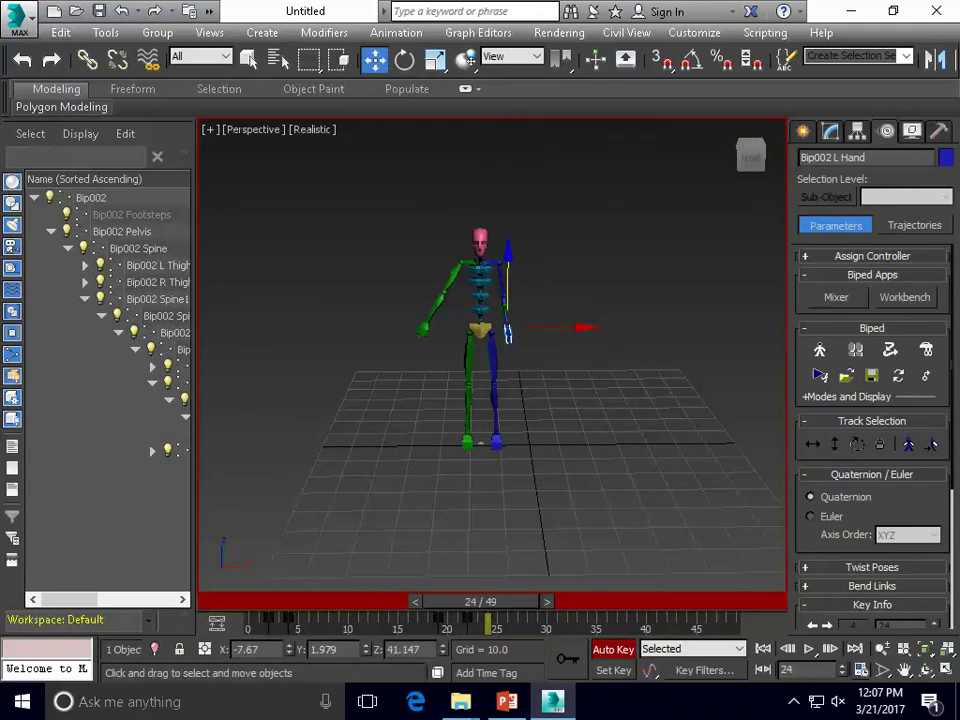
left_click_drag(508, 333, 506, 186)
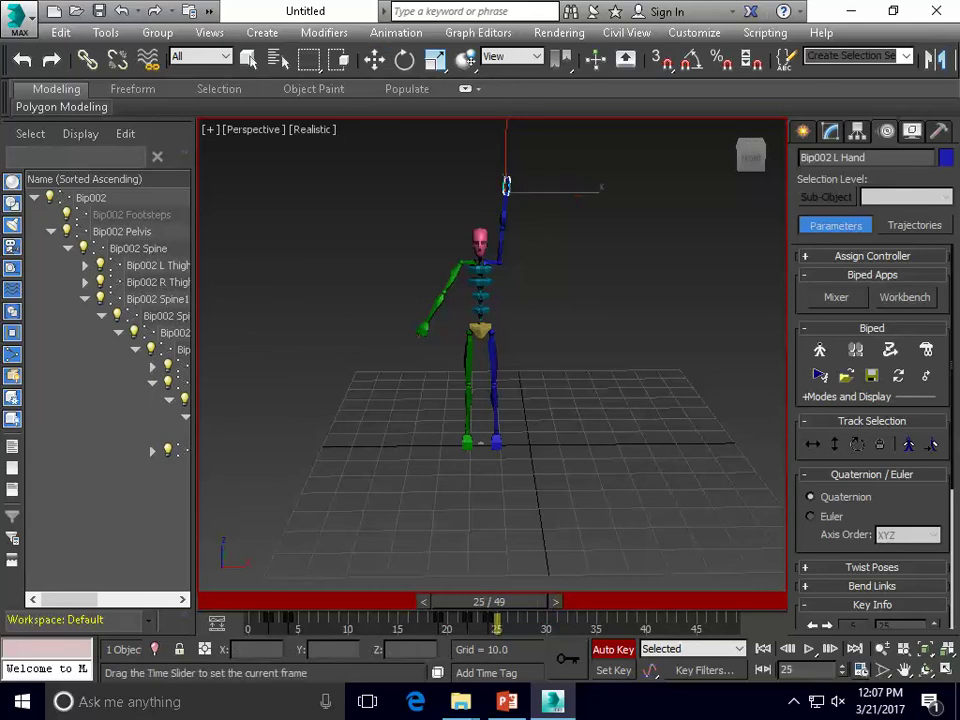
left_click_drag(481, 601, 515, 601)
left_click_drag(506, 186, 501, 333)
left_click_drag(514, 601, 523, 601)
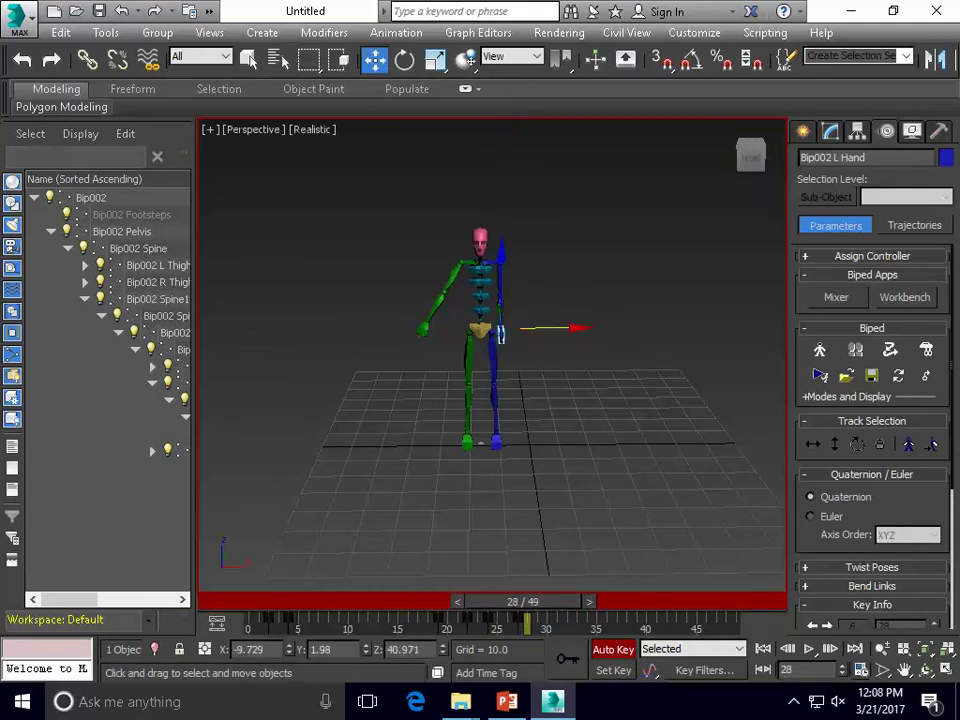
Swing the left hand outward to about X 6, Z 49 at frame 28 and lower it to about X 0, Z 44 at frame 29
left_click_drag(501, 328, 555, 309)
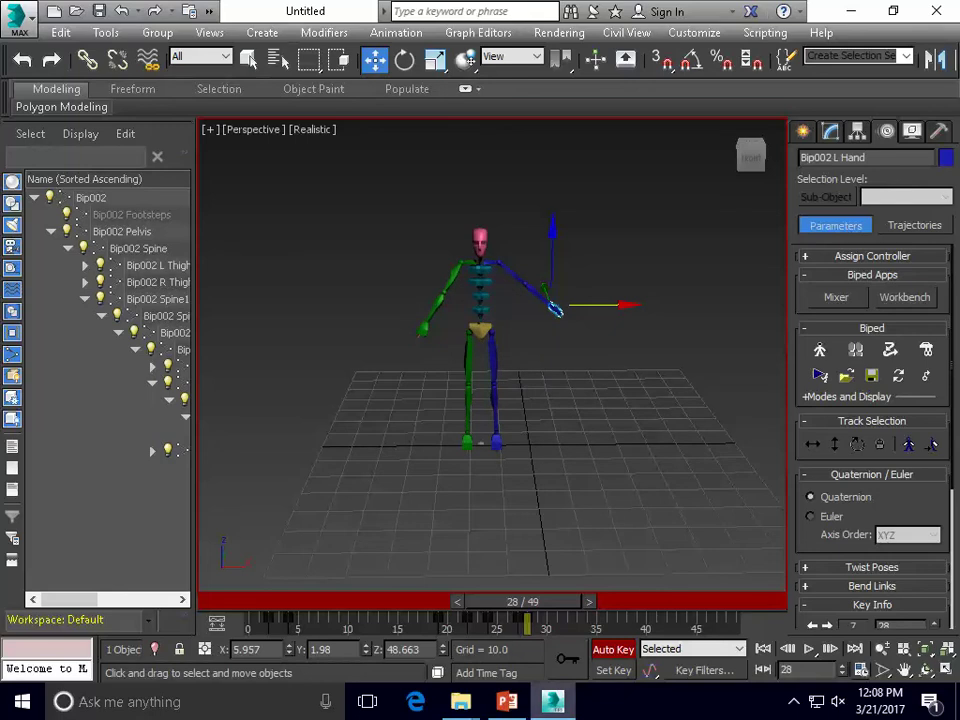
left_click_drag(523, 602, 532, 602)
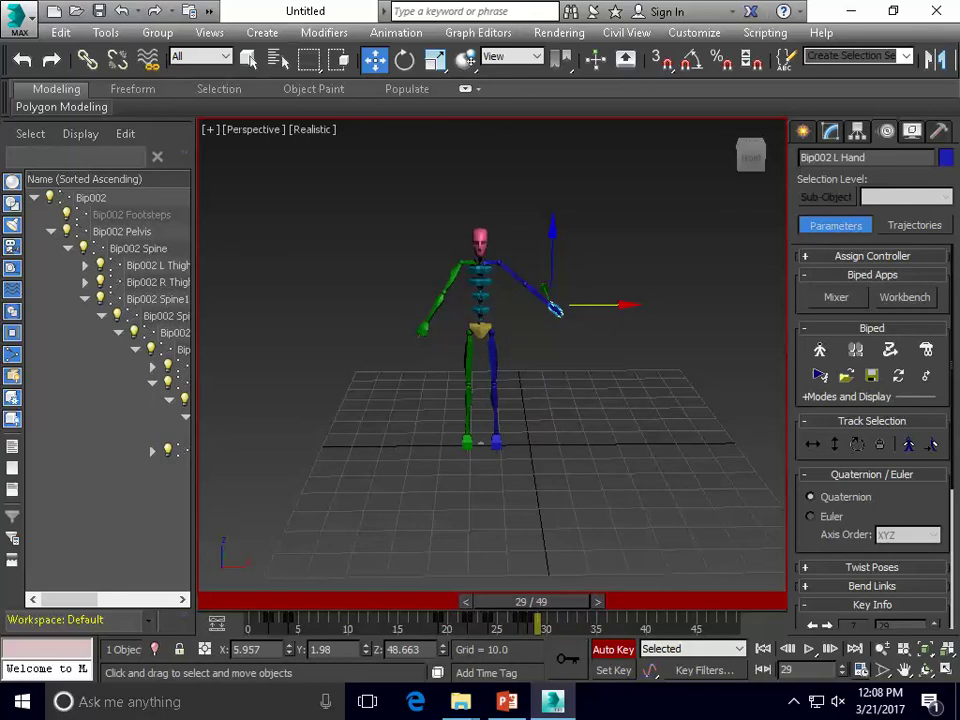
left_click_drag(556, 309, 537, 325)
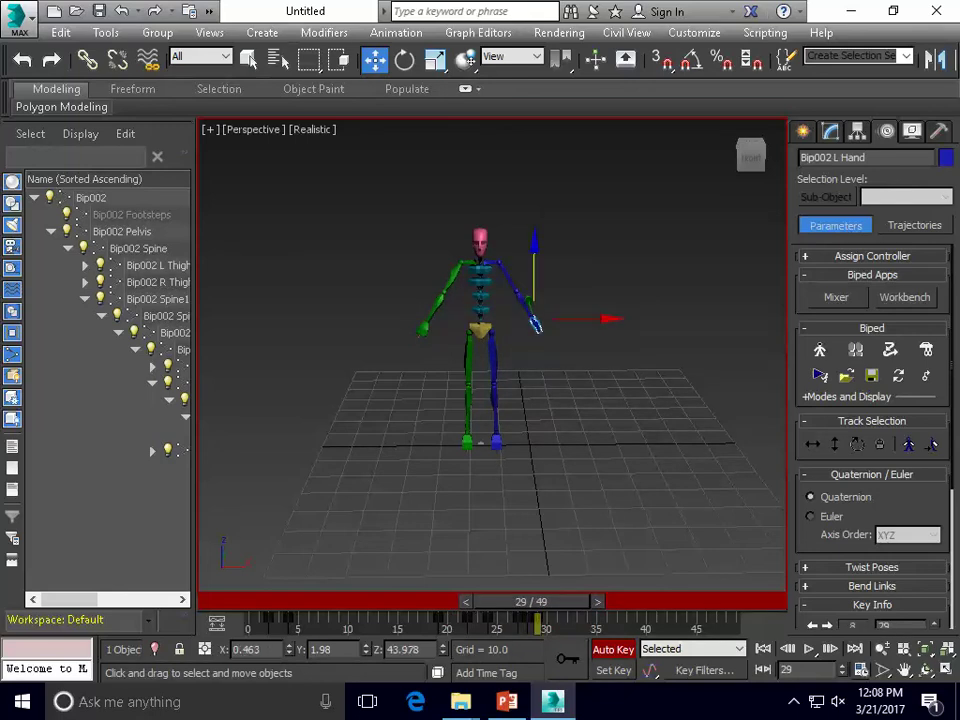
Rotate the biped's head to nod down to about Y -67 at frame 30 and tip back to about Y -71 at frame 31
scroll(481, 220, "up", 8)
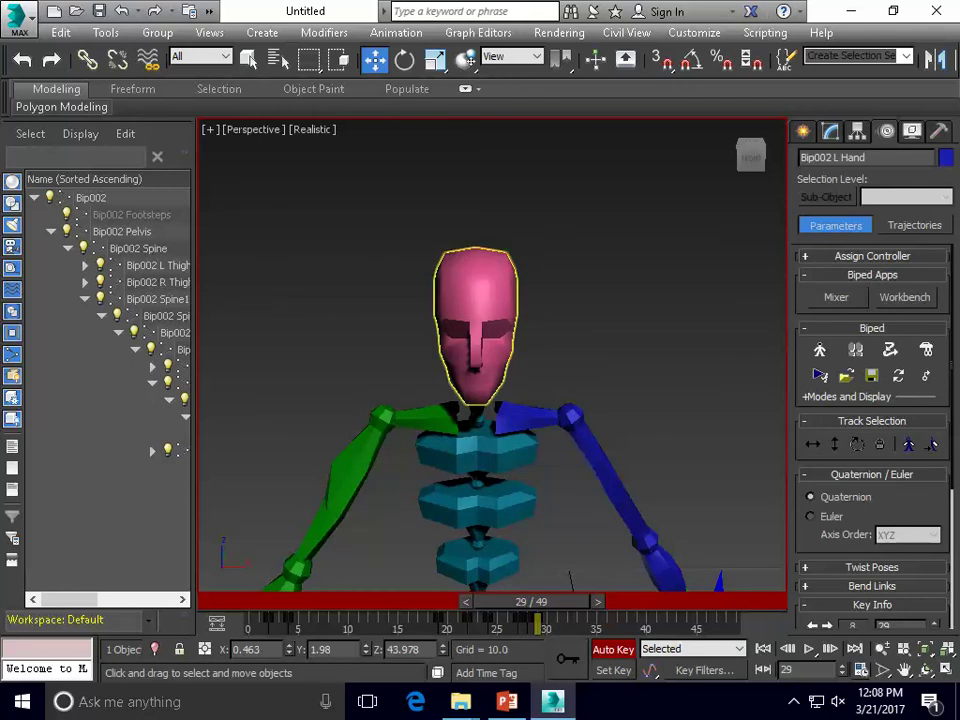
left_click(478, 300)
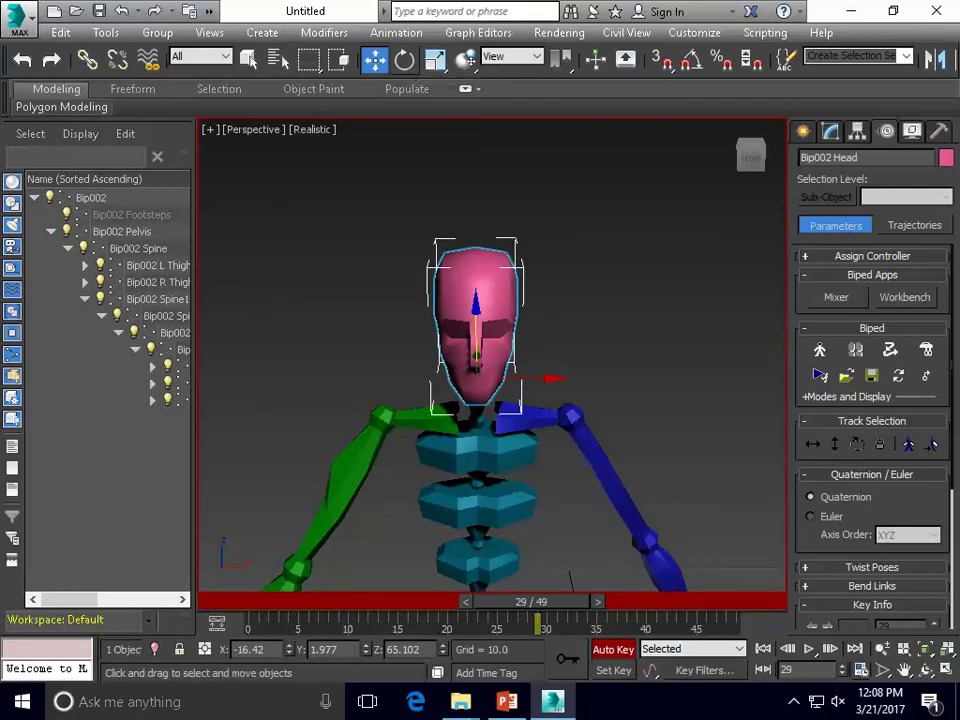
key("e")
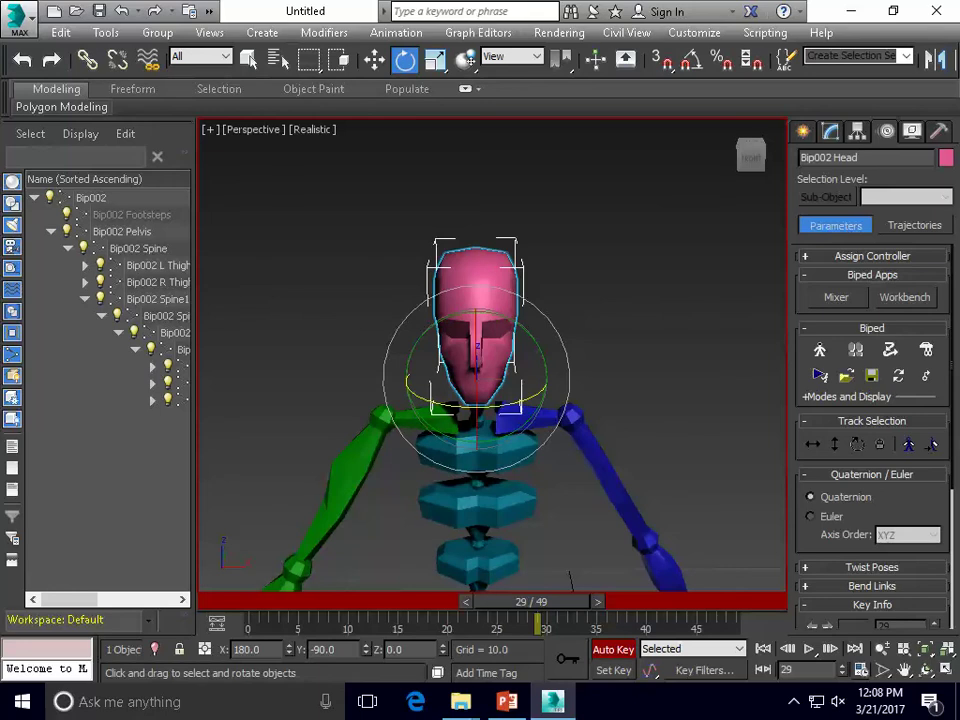
left_click_drag(531, 602, 540, 602)
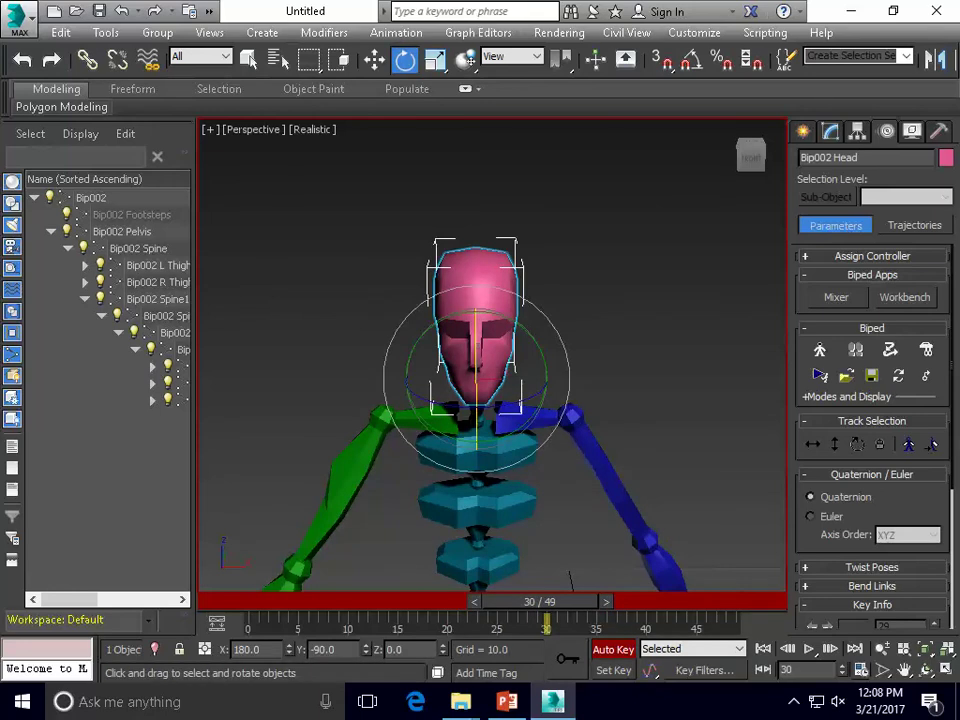
left_click_drag(477, 347, 477, 394)
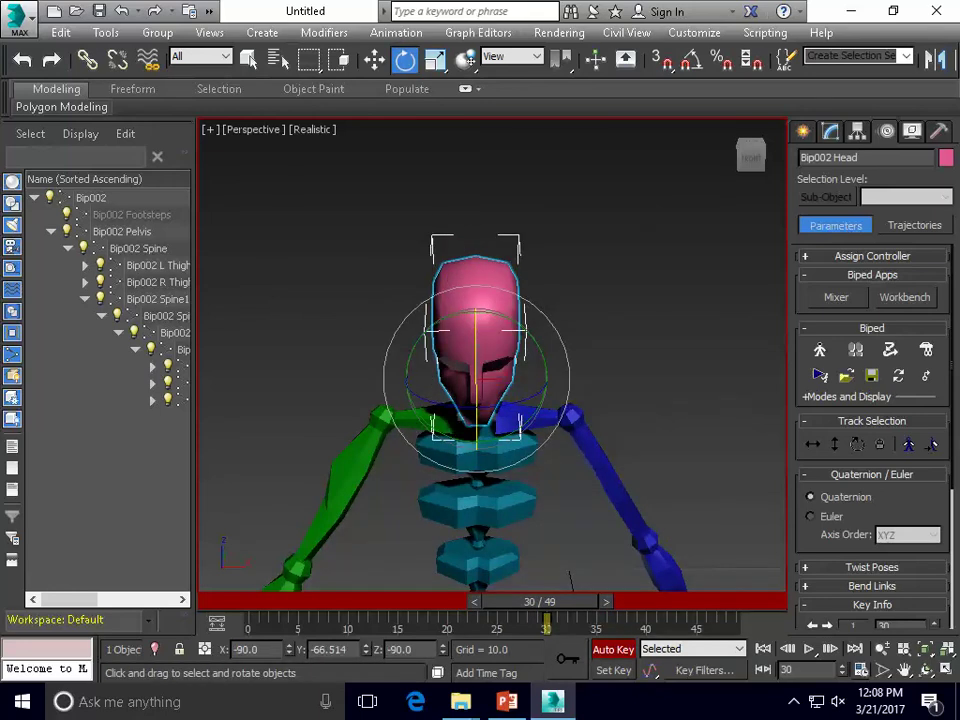
left_click_drag(540, 602, 548, 602)
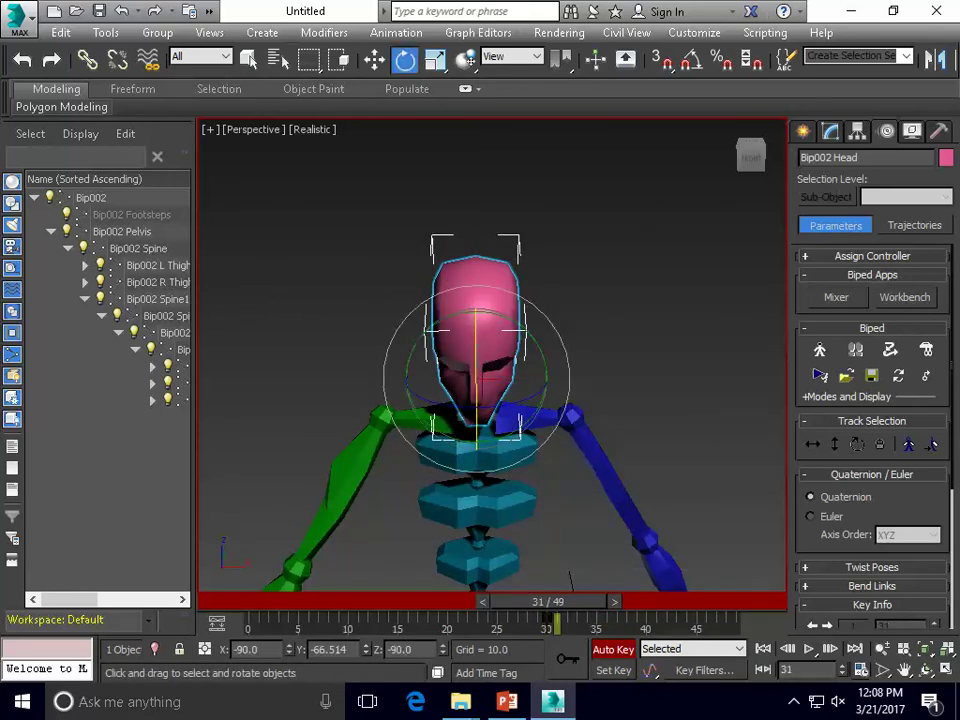
left_click_drag(477, 375, 477, 290)
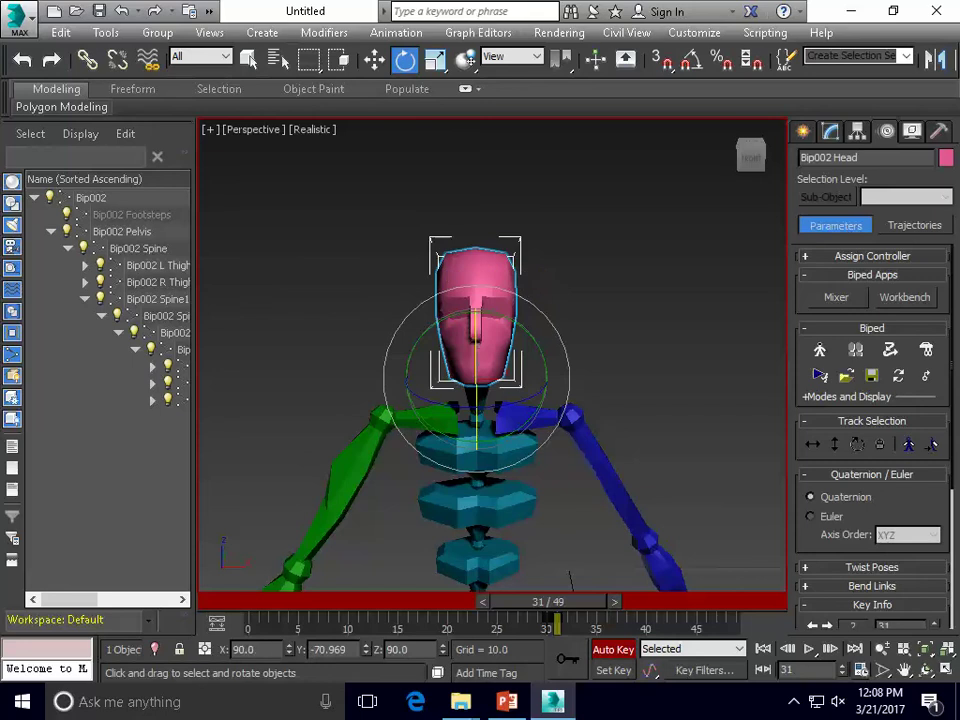
Turn the head toward the biped's right at frame 32, to about Z 58, and toward its left at frame 33
left_click_drag(548, 602, 557, 602)
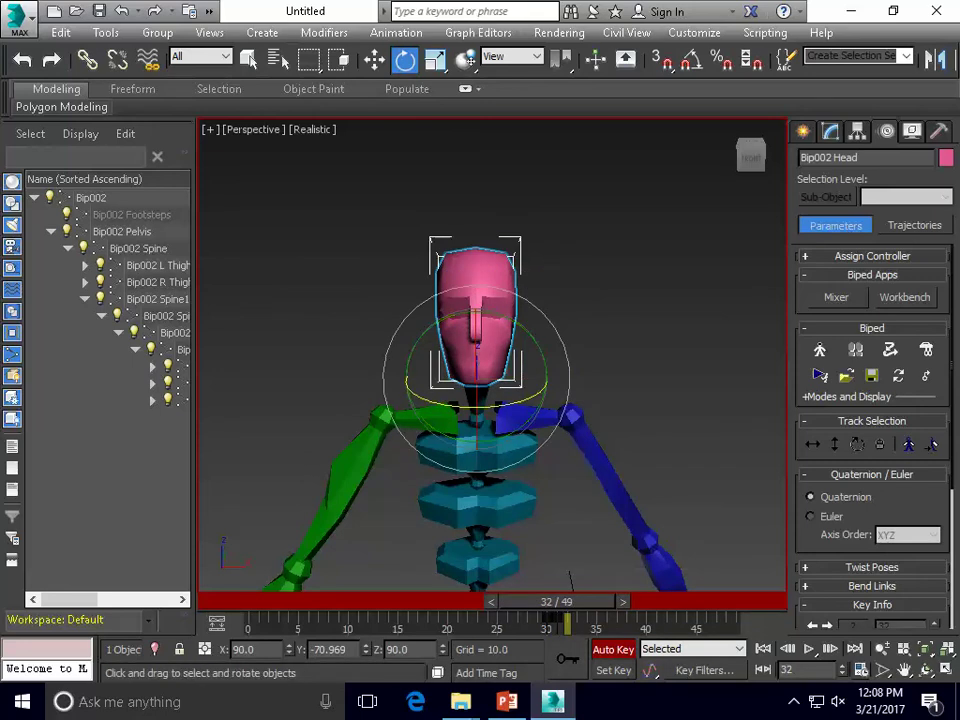
left_click_drag(420, 284, 288, 285)
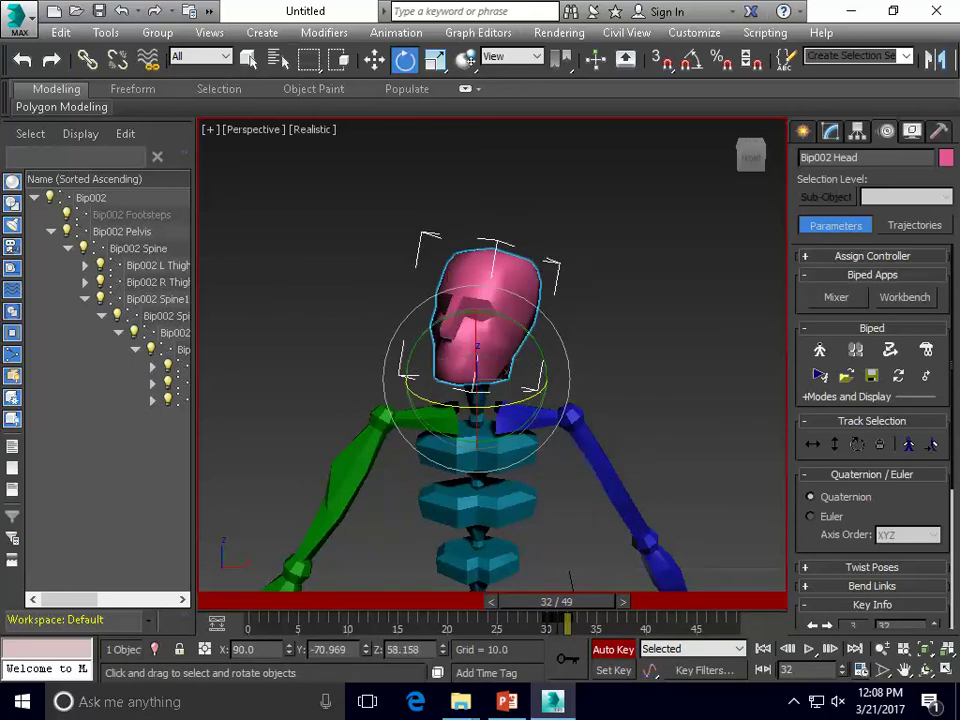
left_click_drag(557, 602, 566, 602)
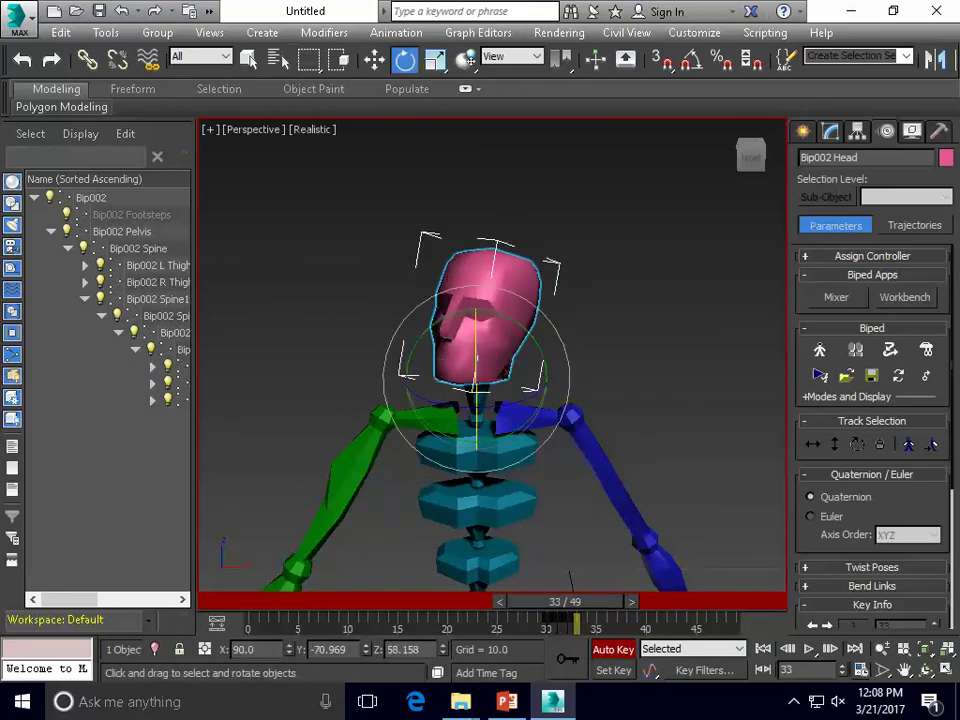
left_click_drag(477, 375, 598, 402)
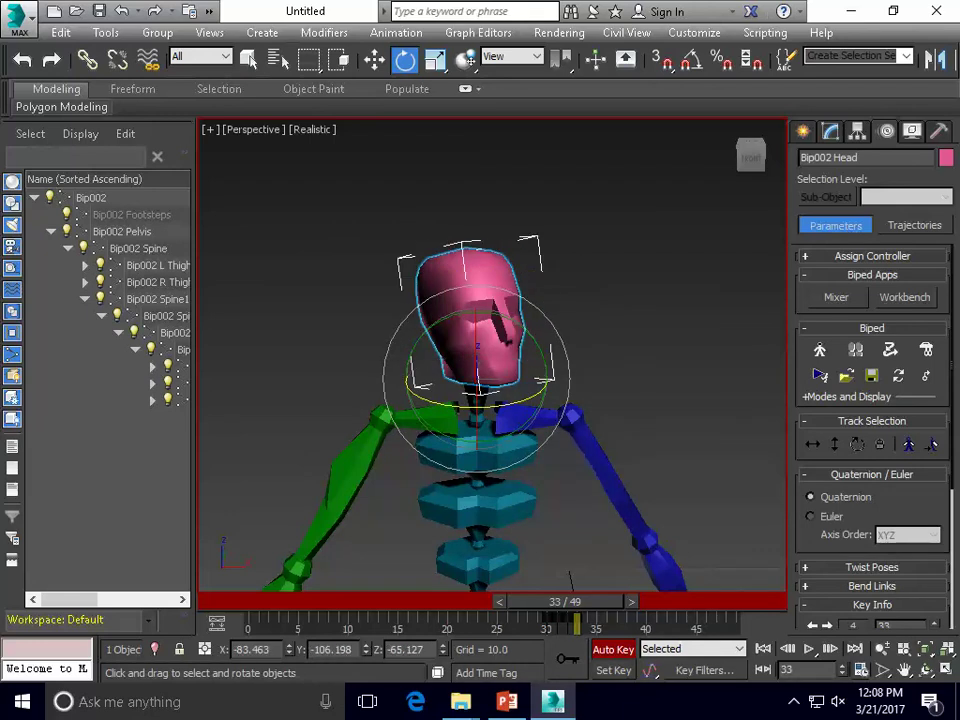
Tip the left-turned head downward at frame 35 and lean it toward the biped's right shoulder at frame 36
left_click_drag(566, 602, 583, 602)
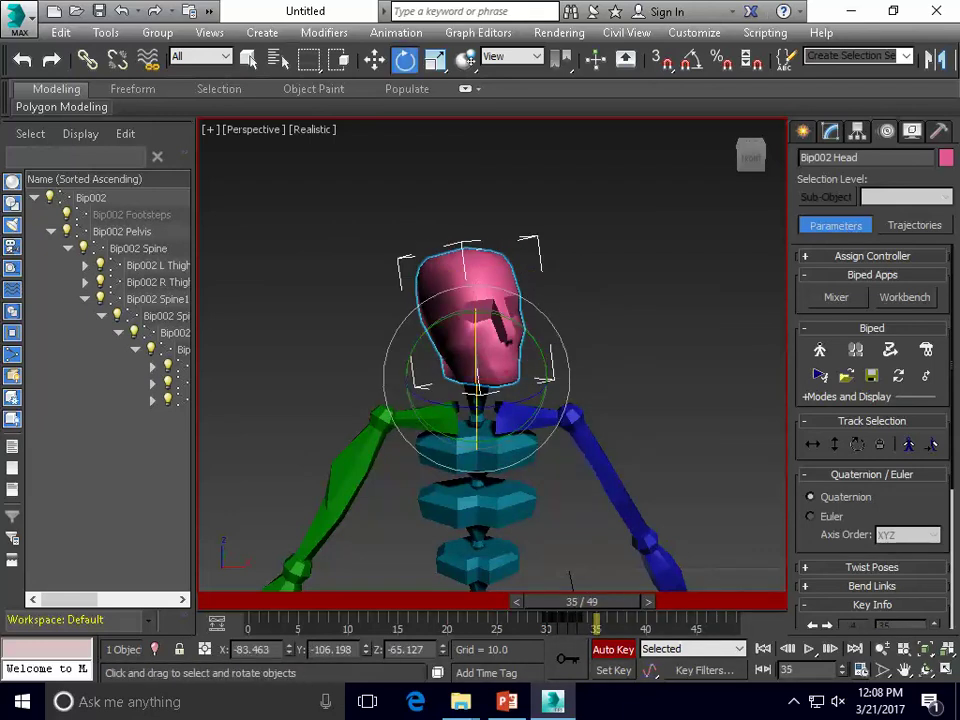
left_click_drag(477, 393, 477, 441)
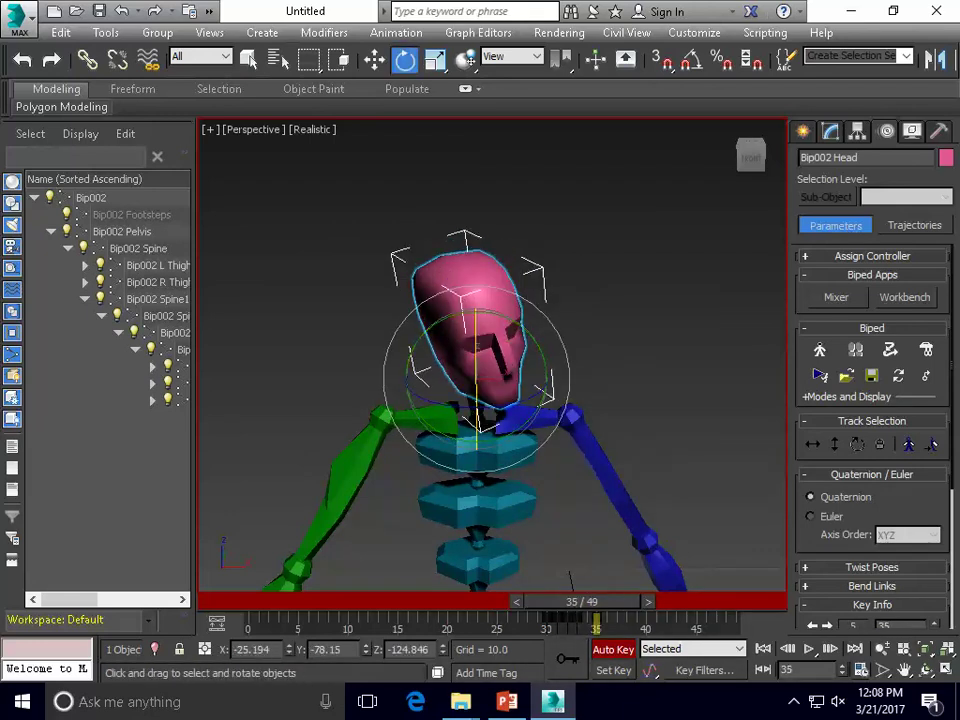
left_click_drag(583, 602, 590, 602)
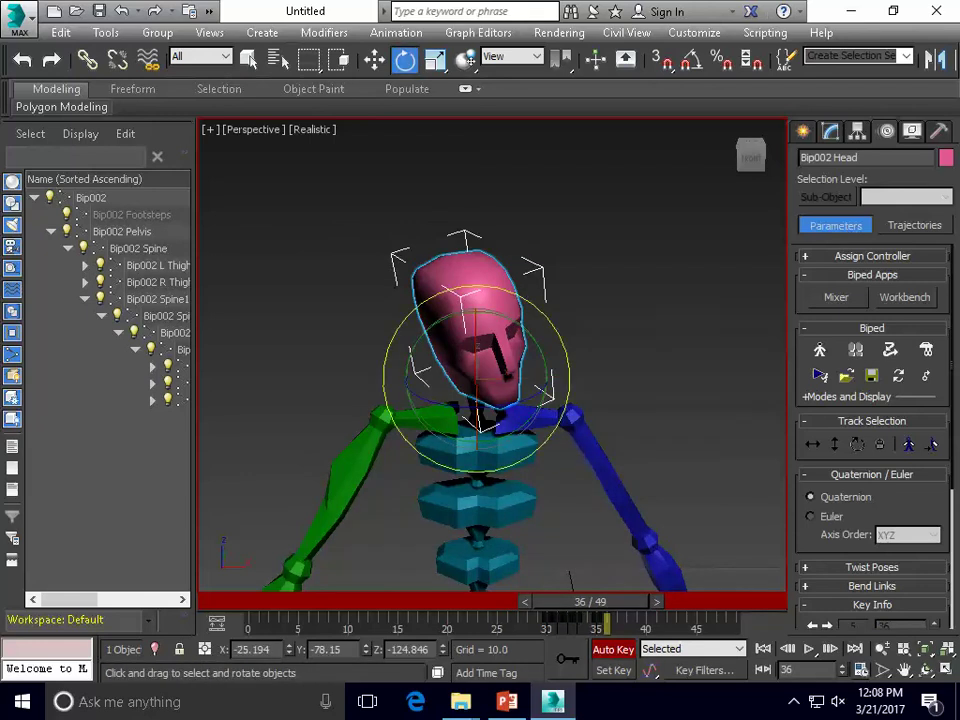
left_click_drag(561, 338, 546, 311)
Lean the head toward the biped's left shoulder at frame 38 and tilt it back to face upward at frame 40
left_click_drag(590, 602, 608, 602)
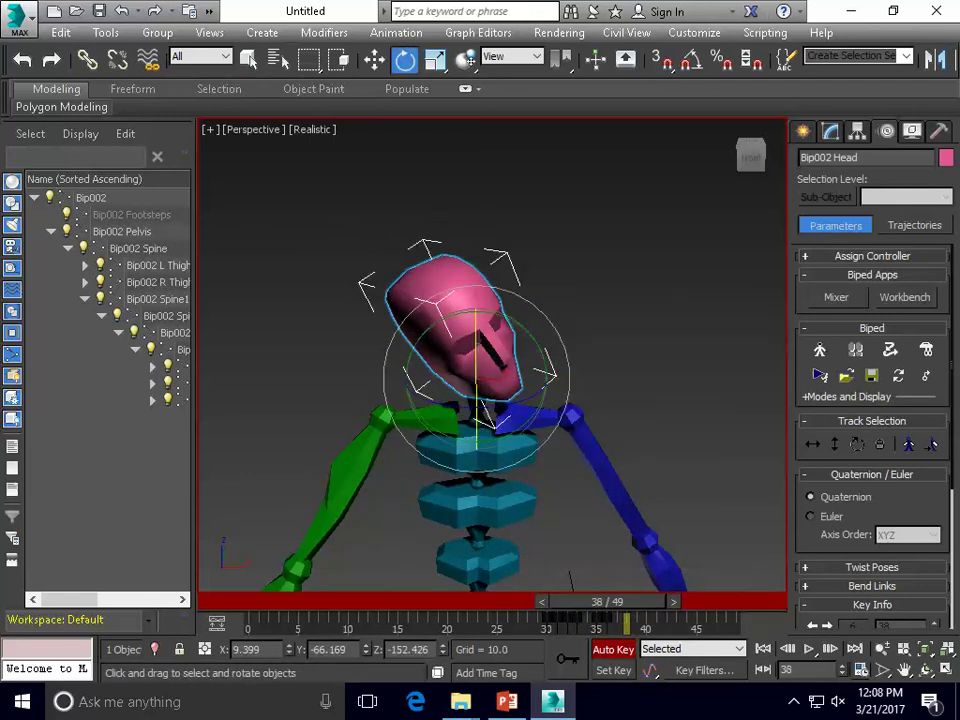
left_click_drag(543, 313, 574, 348)
left_click_drag(608, 602, 633, 602)
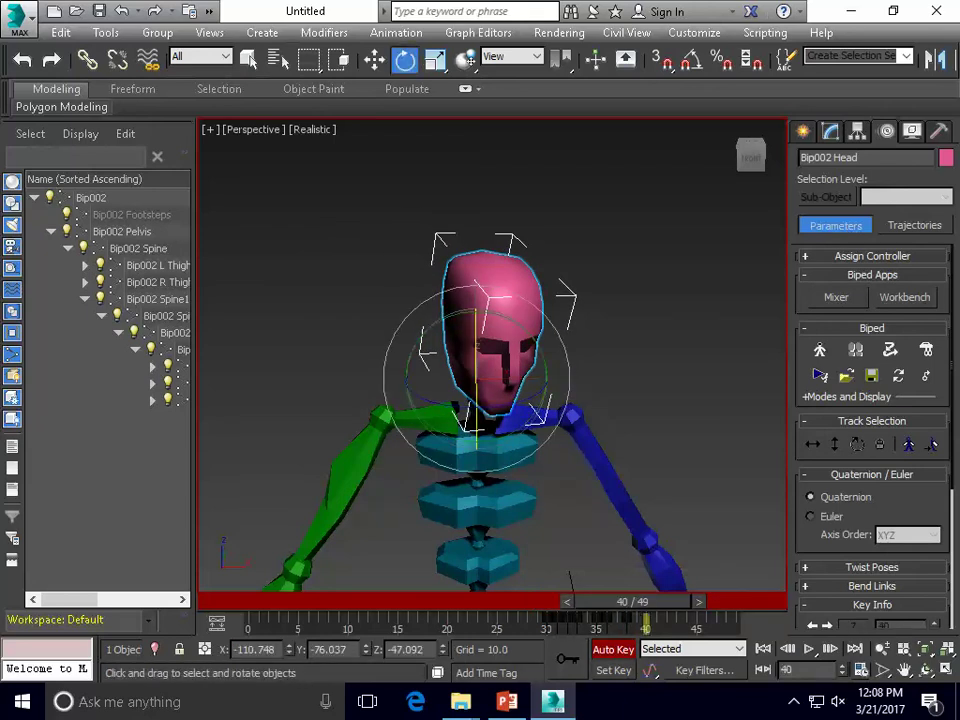
left_click_drag(476, 382, 476, 354)
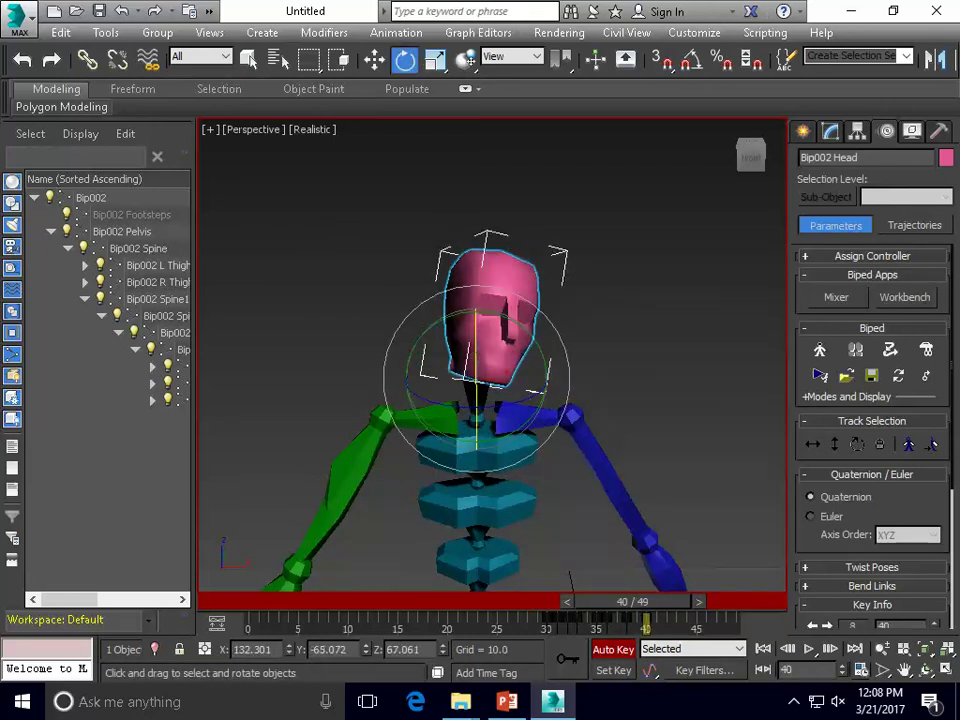
Lean the head slightly back toward the biped's right at frame 44, and clear the selection
left_click_drag(633, 602, 666, 602)
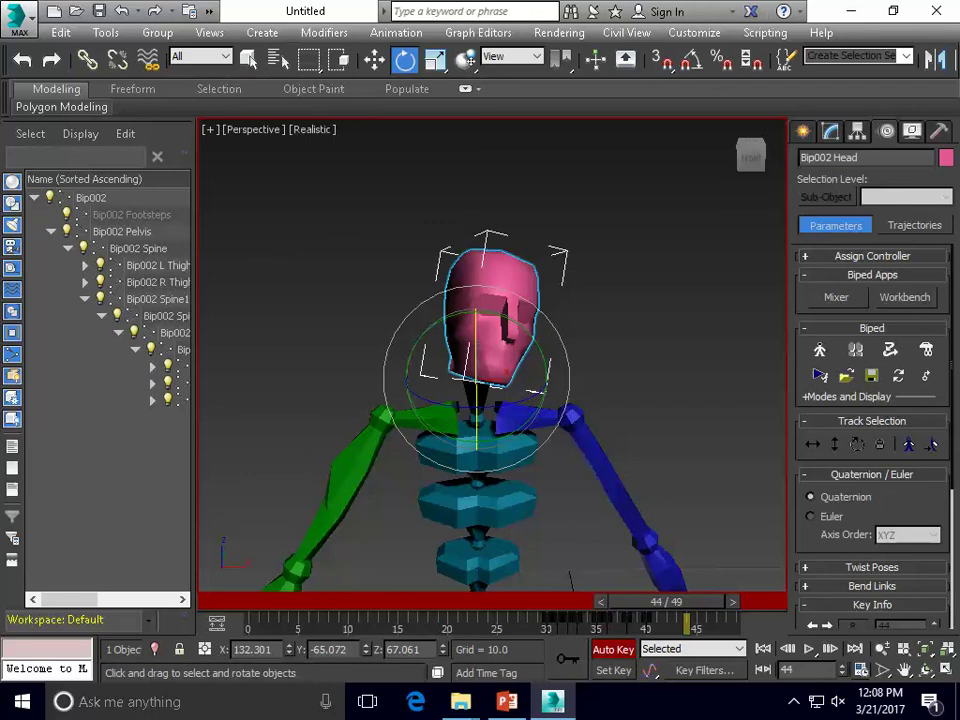
mouse_move(495, 288)
left_mouse_down()
mouse_move(465, 281)
mouse_move(488, 285)
left_mouse_up()
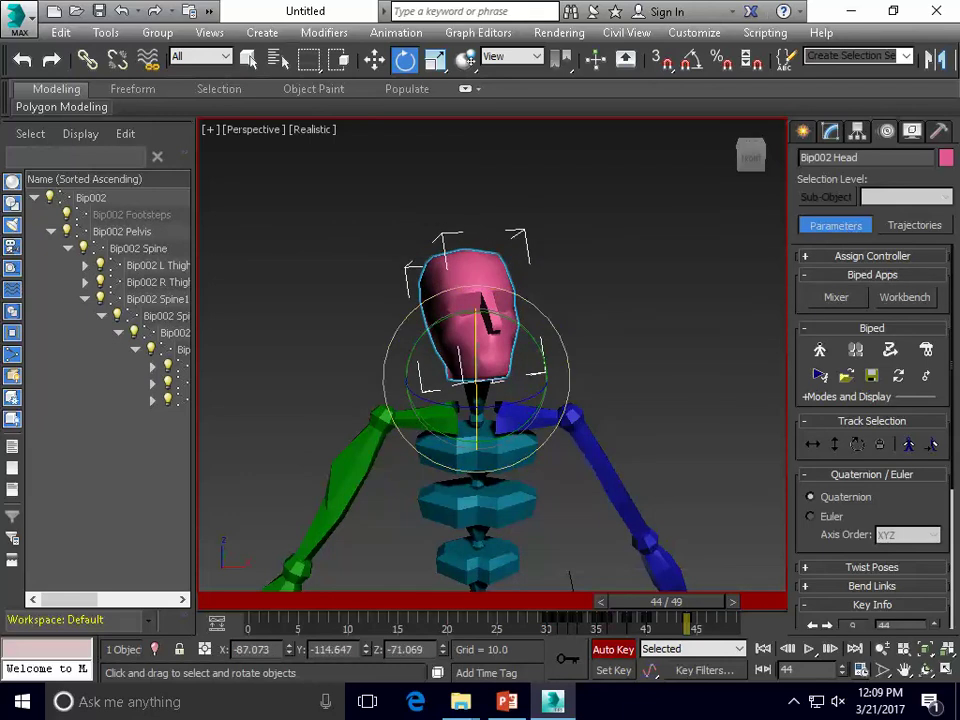
left_click(249, 58)
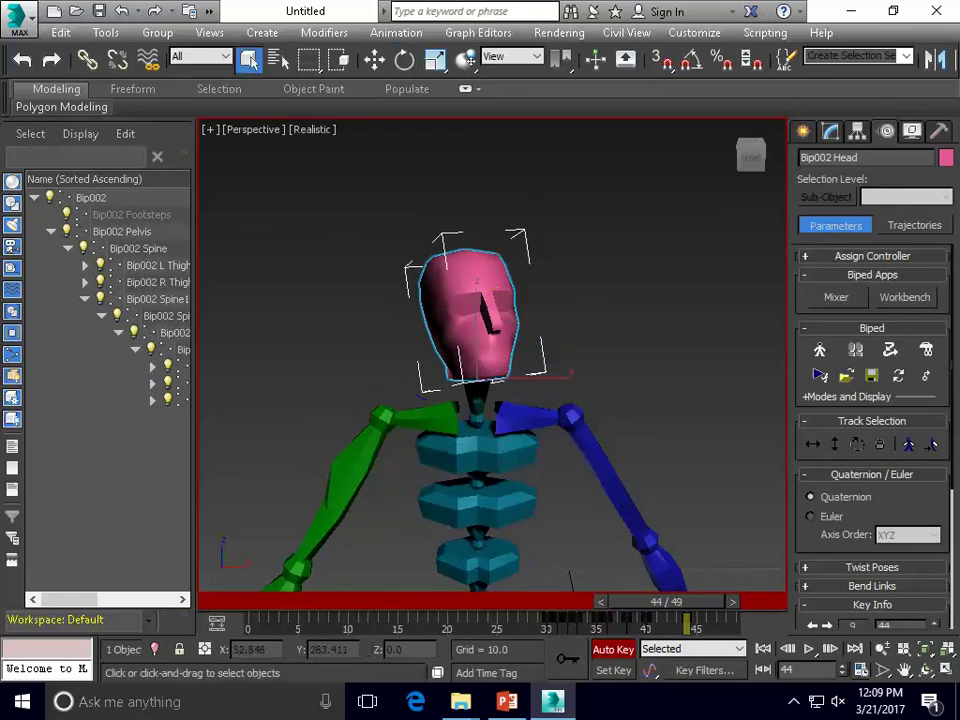
key("ctrl+d")
Return to frame 0, bring the whole biped into view and play the animation
left_click_drag(666, 601, 269, 601)
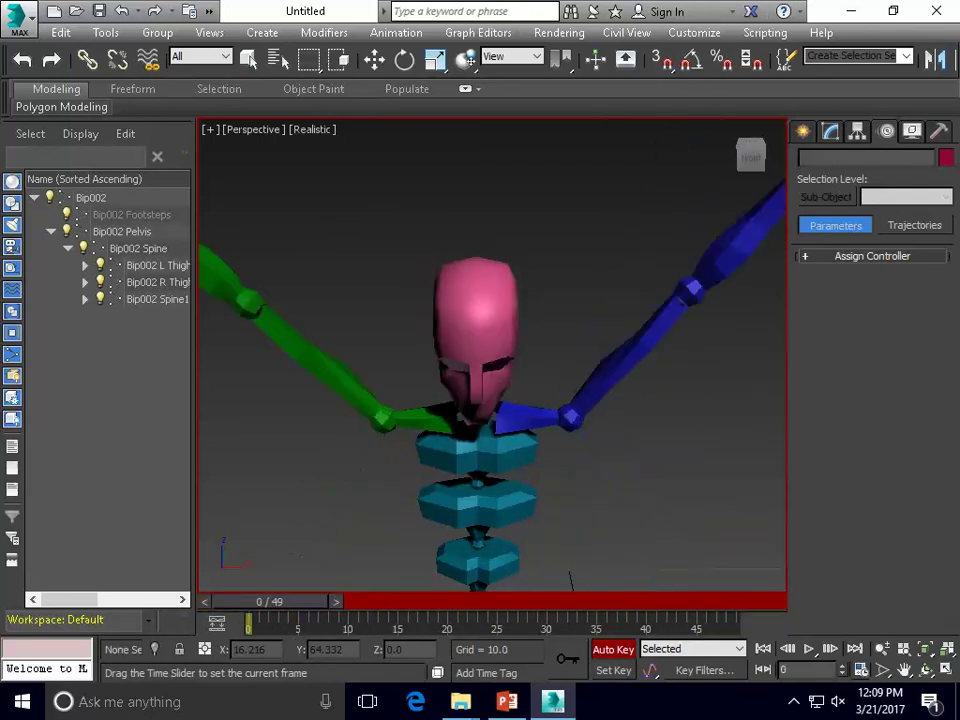
scroll(667, 403, "down", 4)
scroll(684, 404, "down", 3)
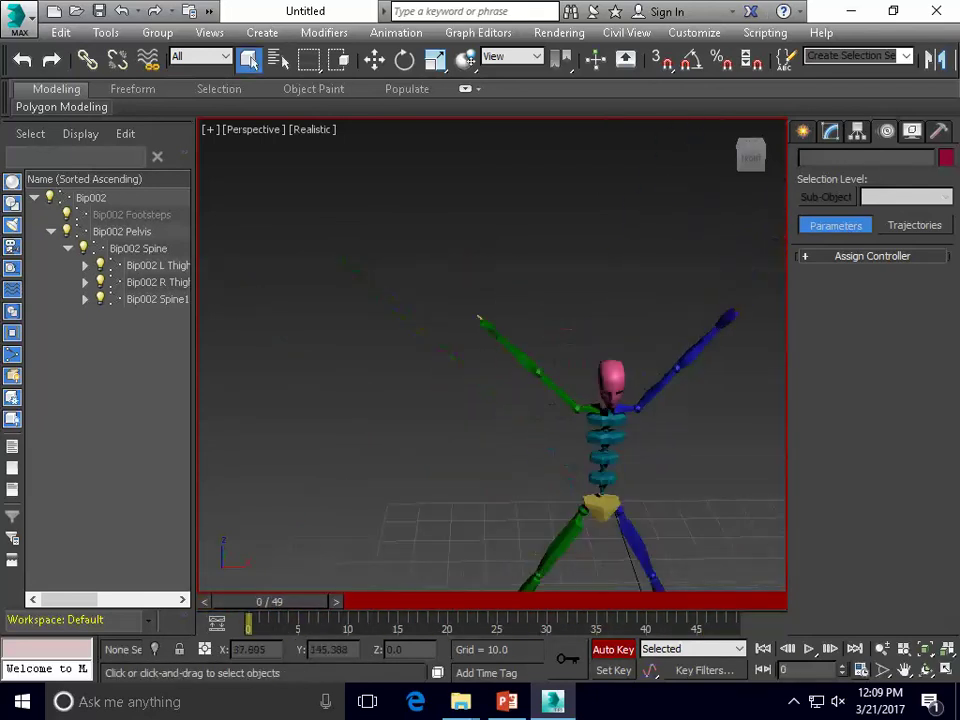
left_click(904, 670)
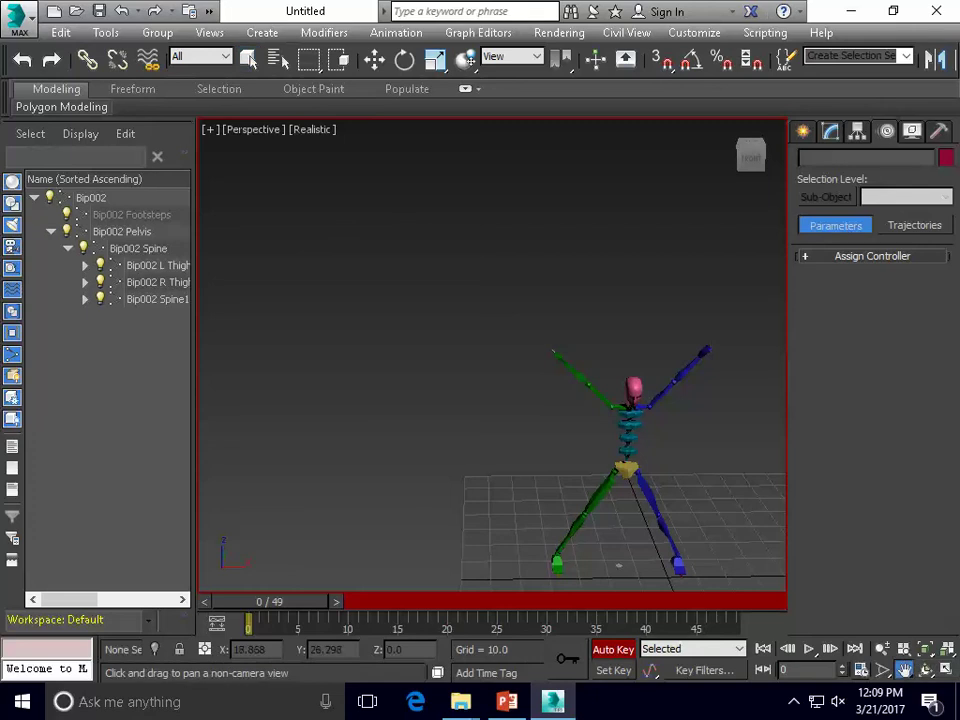
left_click_drag(712, 521, 558, 443)
left_click_drag(472, 491, 462, 484)
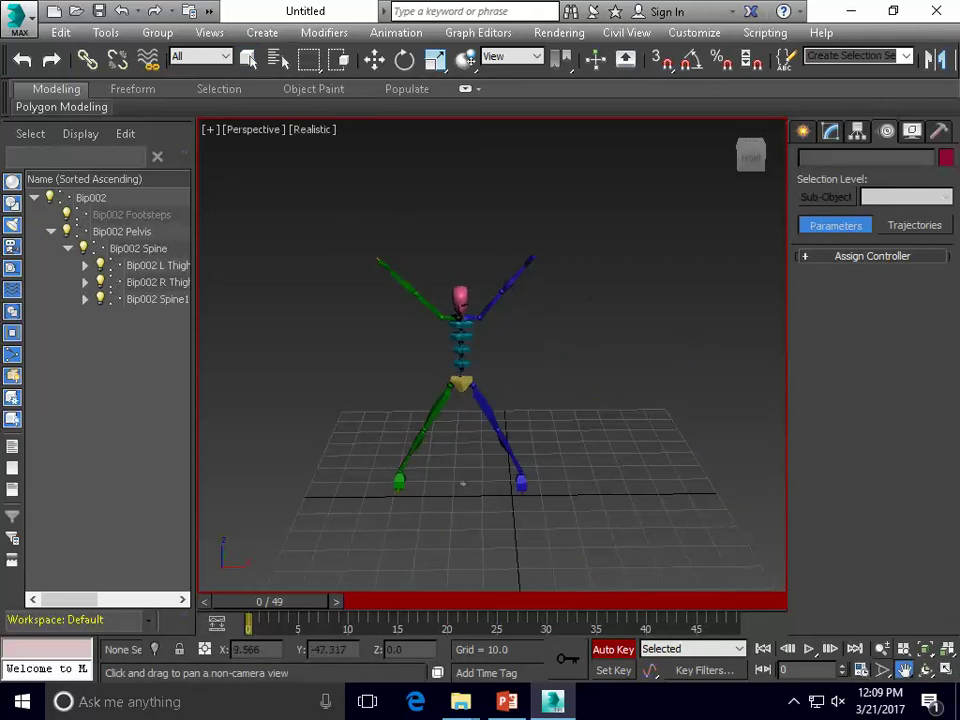
key("/")
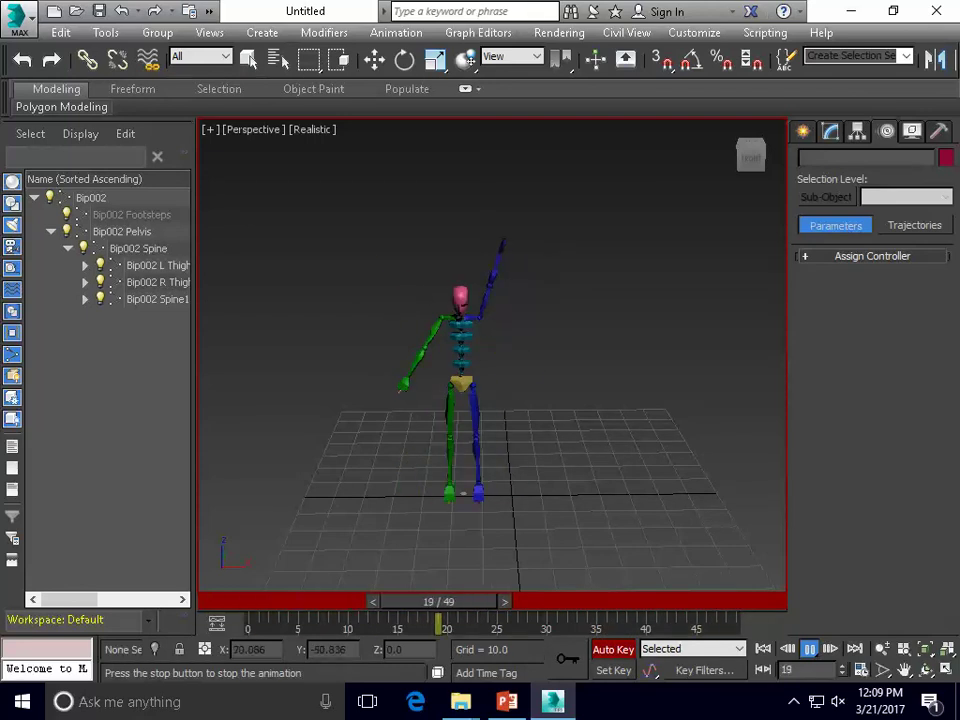
key("ctrl+p")
Select the right hand and review its keys on the timeline, checking the pose at frames 25 and 8
left_click_drag(464, 601, 489, 601)
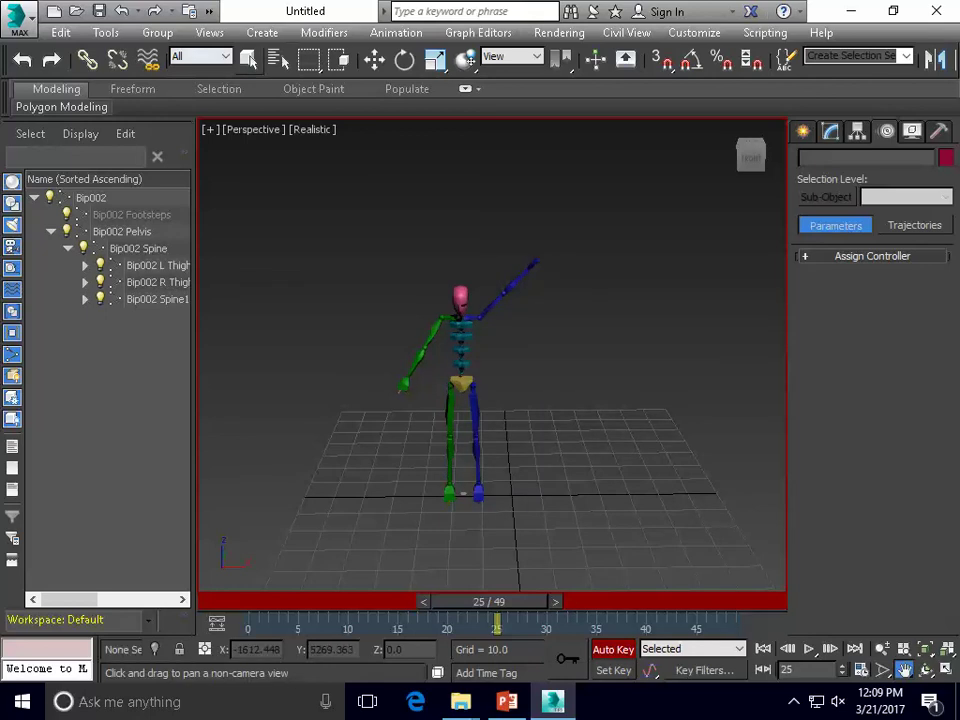
key("q")
left_click(402, 385)
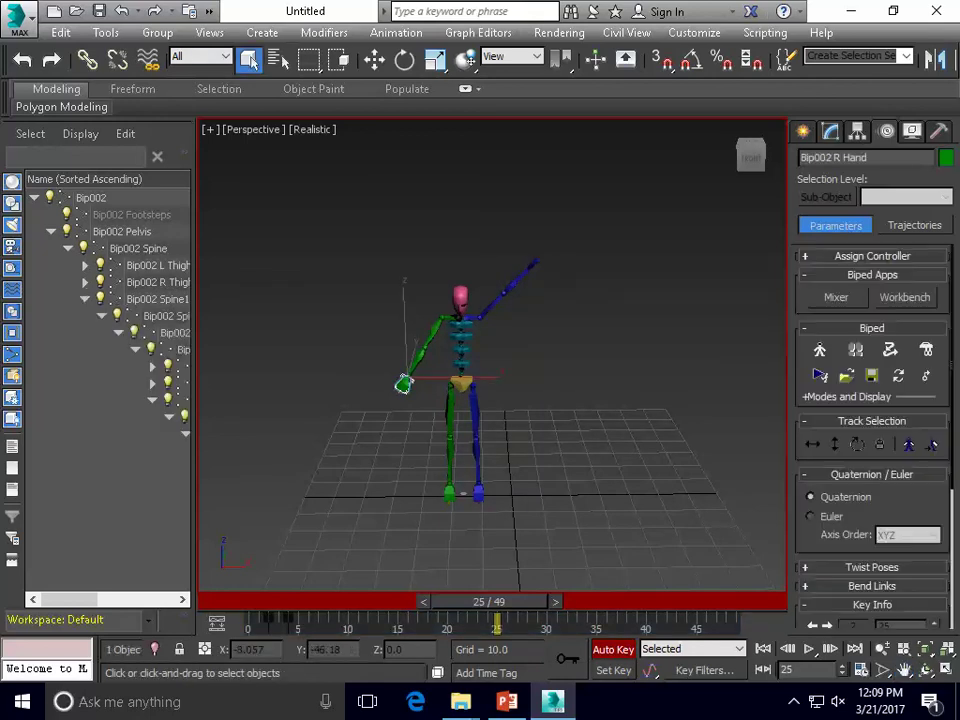
left_click_drag(769, 625, 729, 624)
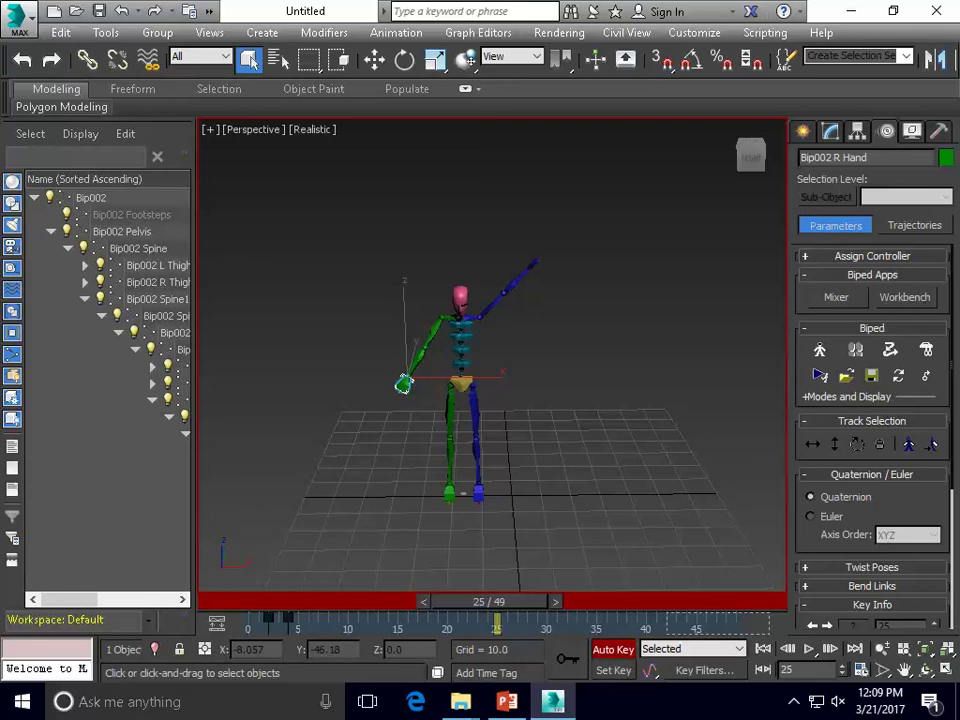
left_click_drag(489, 601, 337, 601)
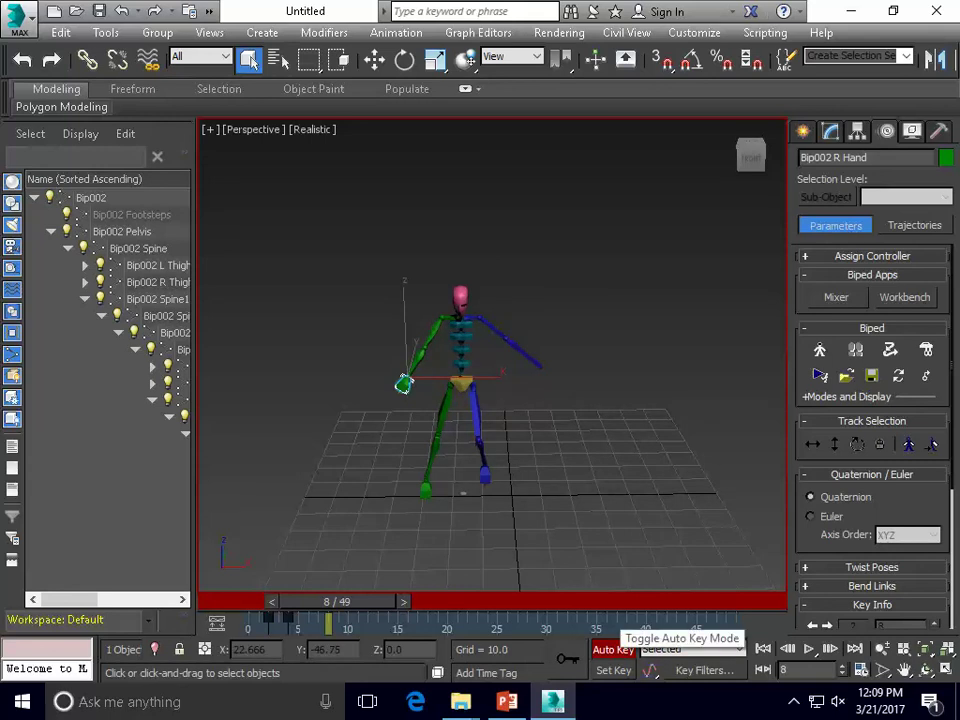
Turn off Auto Key mode and select the whole biped, checking its keys and poses at frames 31 and 28
left_click(613, 649)
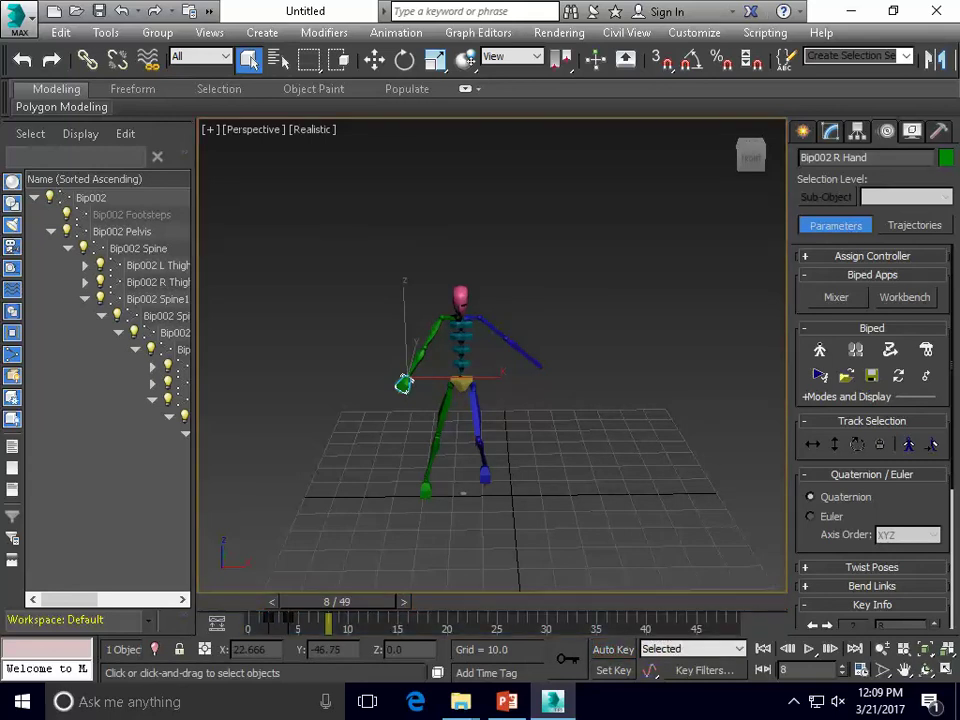
left_click_drag(337, 601, 562, 601)
left_click(249, 59)
left_click_drag(373, 204, 515, 395)
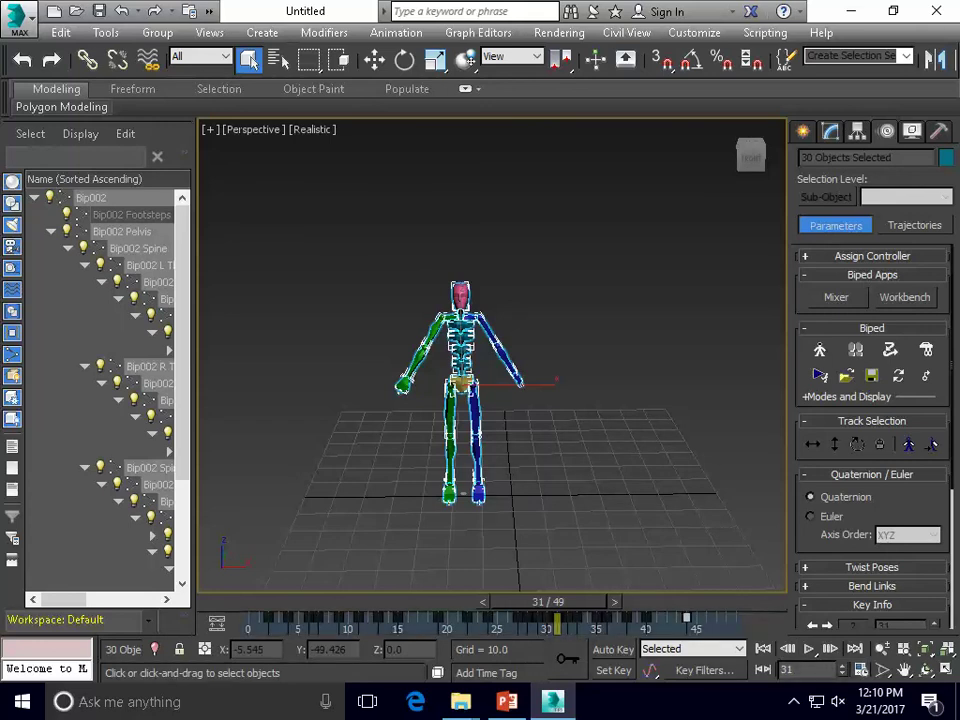
left_click_drag(548, 601, 523, 601)
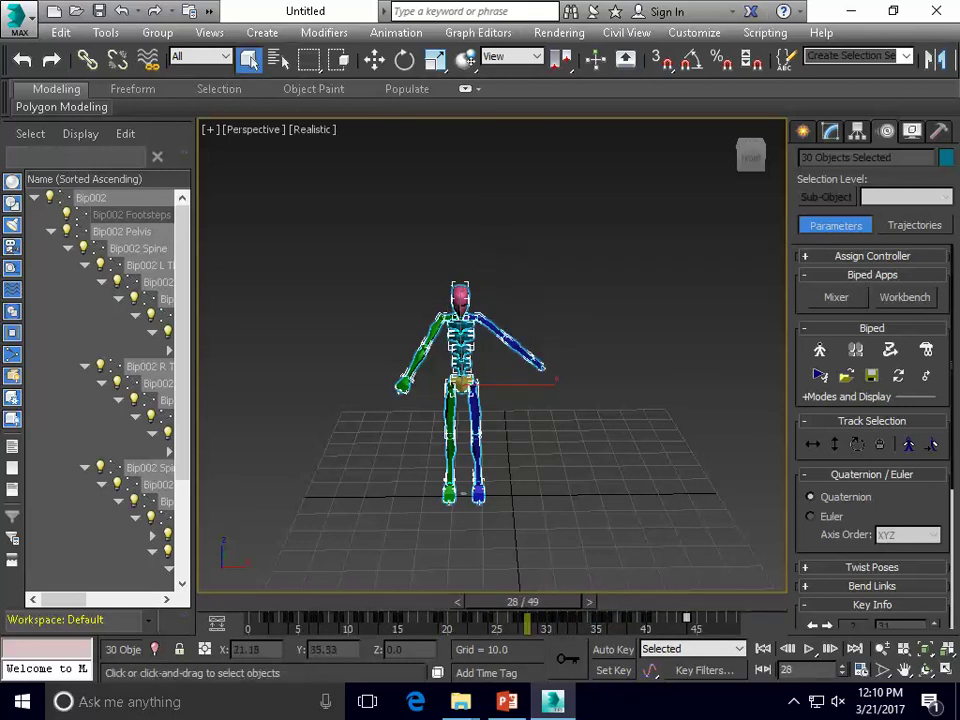
Select only the pelvis, turn on Auto Key mode and rotate the pelvis at frame 28 to raise the biped's left hip
left_click(588, 446)
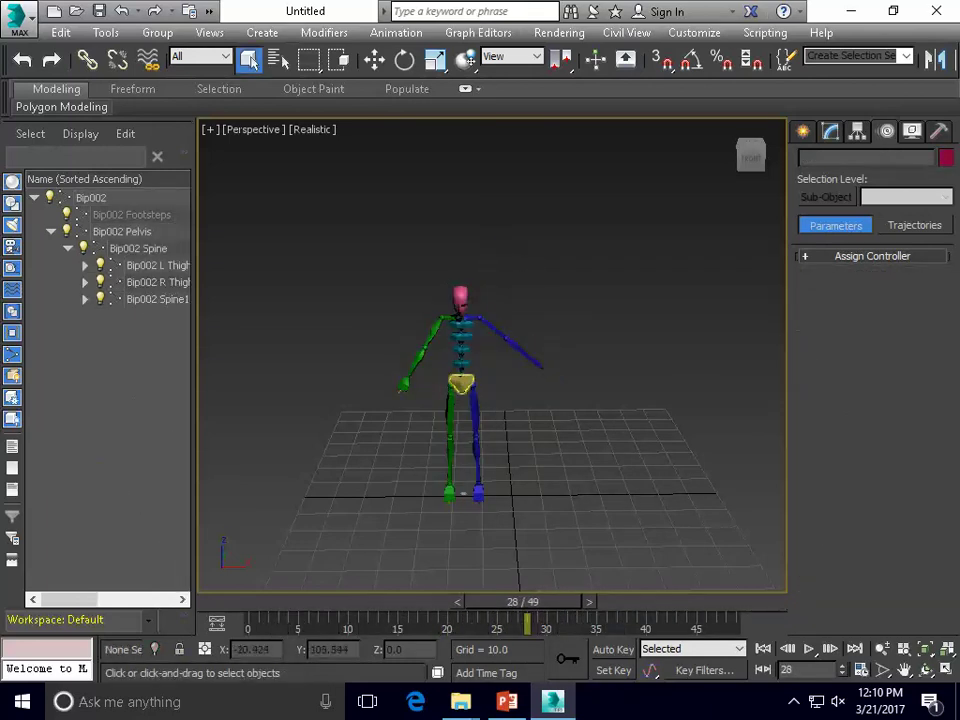
left_click(461, 383)
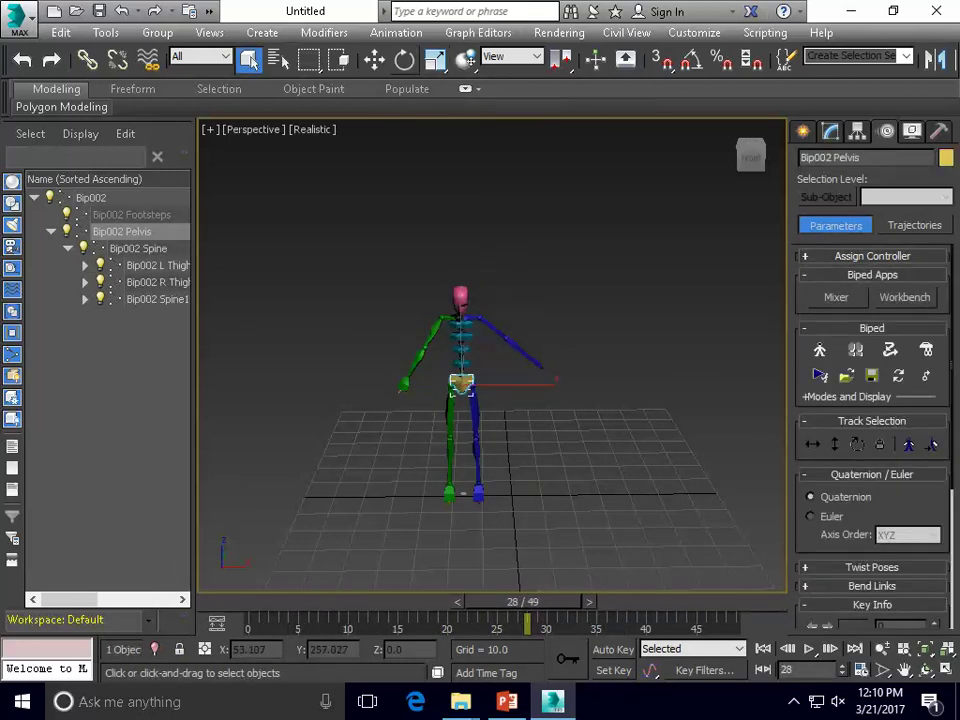
key("e")
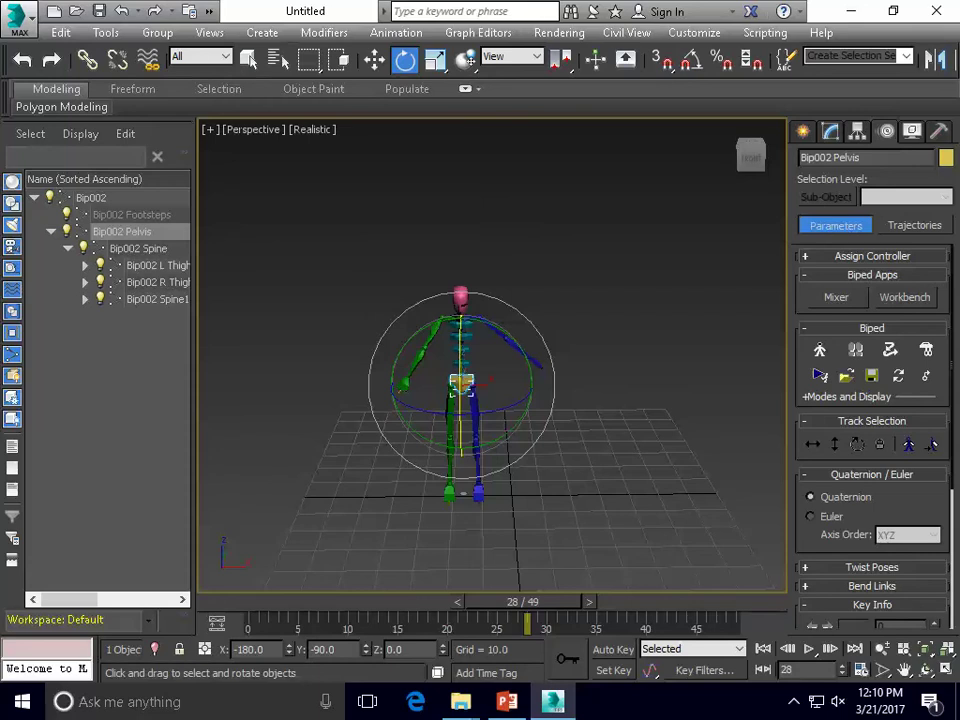
key("n")
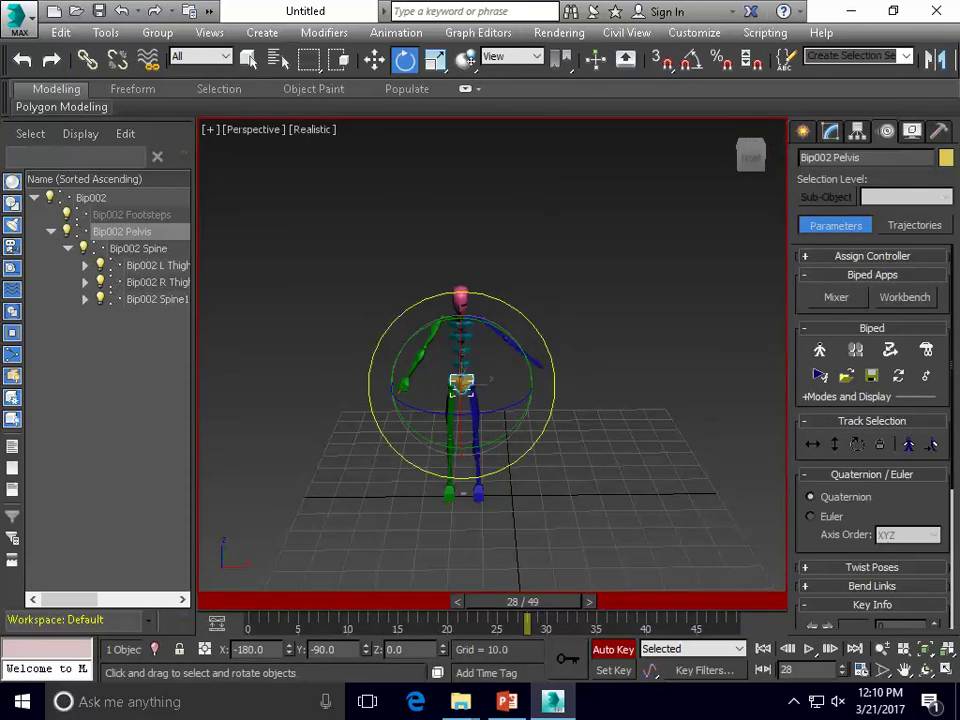
left_click_drag(541, 337, 521, 303)
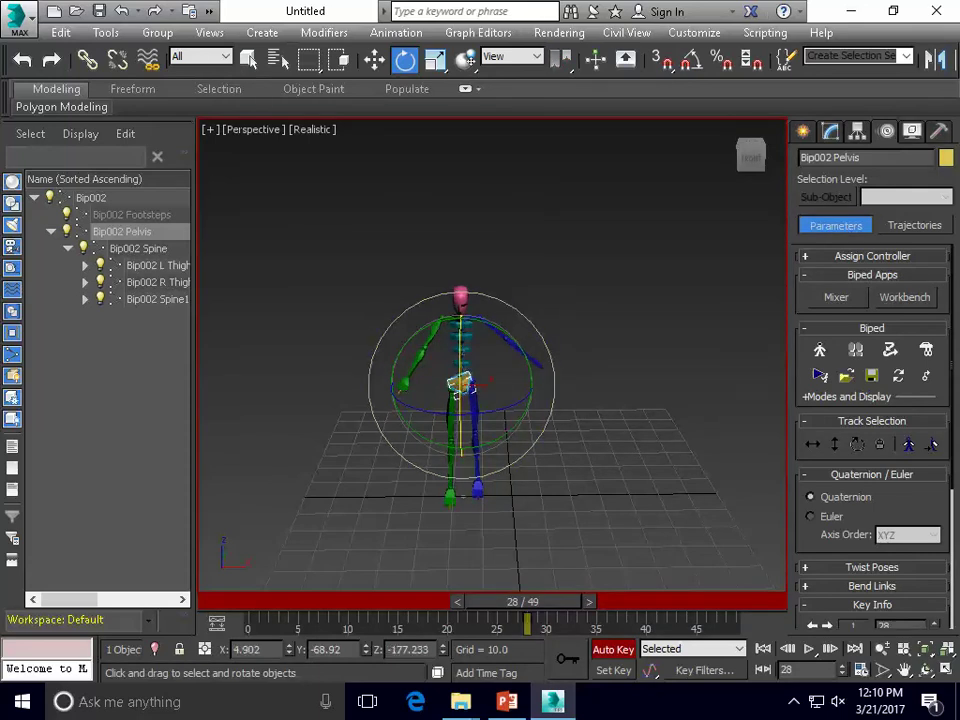
Key alternating sideways pelvis tilts at frame 31 and two further frames before 39, finishing with the biped's right hip raised
left_click_drag(522, 601, 548, 601)
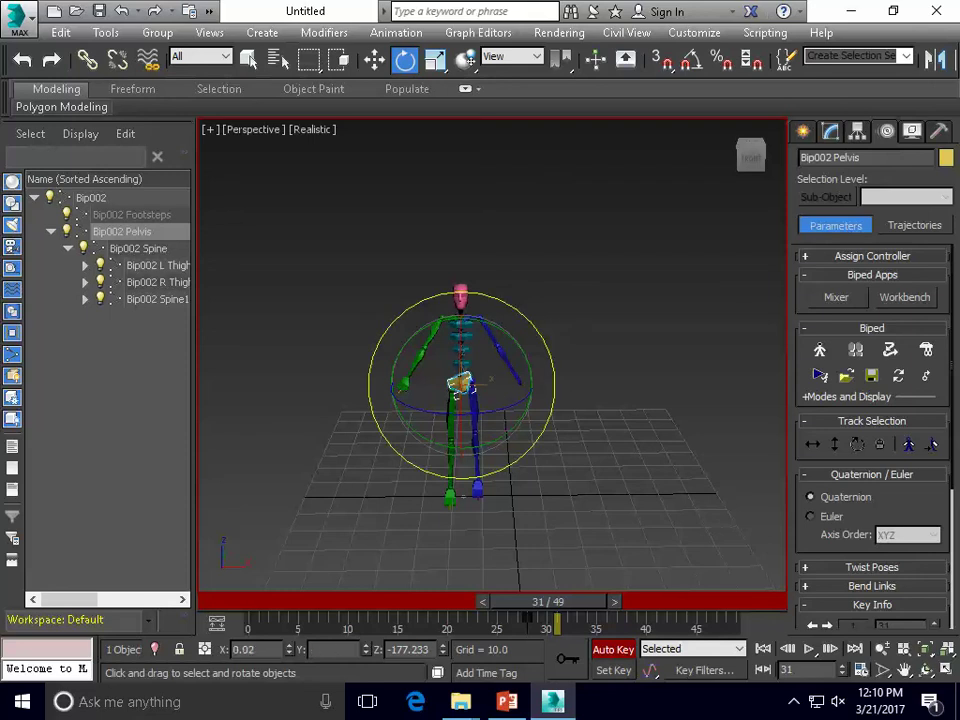
left_click_drag(541, 330, 563, 361)
left_click_drag(547, 601, 565, 601)
key("e")
left_click_drag(549, 354, 536, 318)
left_click_drag(565, 601, 600, 601)
left_click_drag(527, 321, 570, 364)
Rotate the pelvis to raise the biped's left hip at frame 39, and level it out again at frame 43
left_click_drag(600, 601, 624, 601)
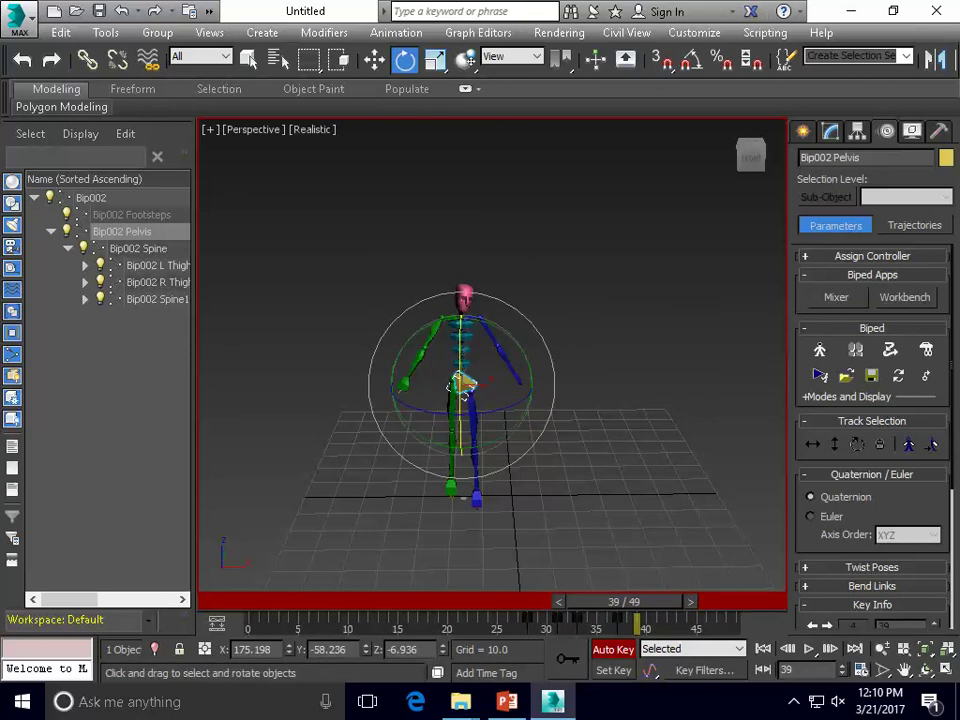
left_click_drag(555, 385, 556, 299)
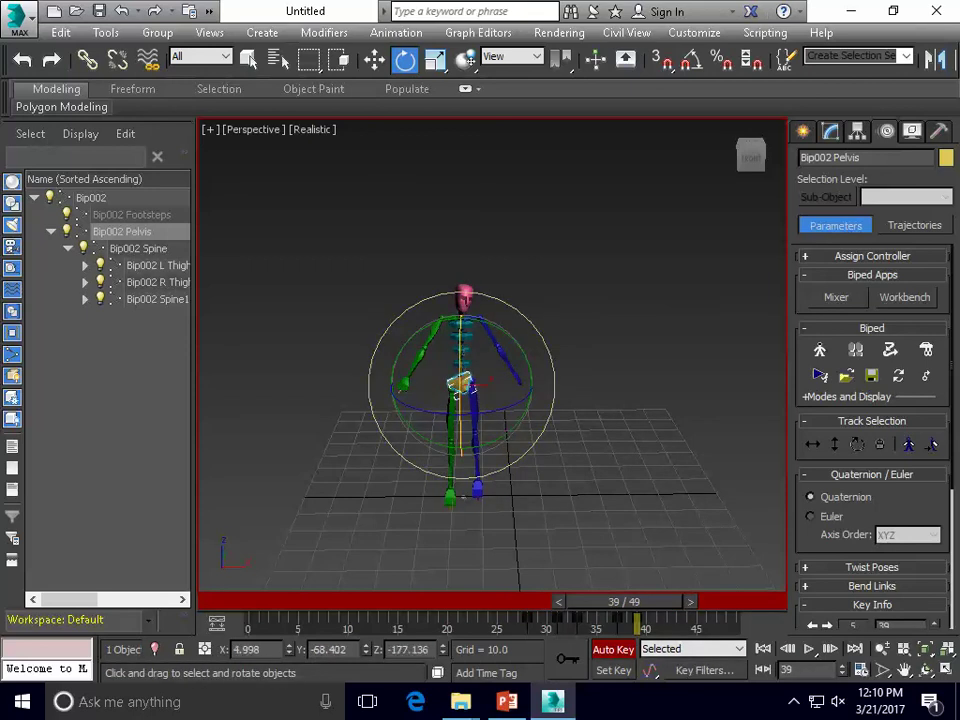
left_click_drag(624, 601, 657, 601)
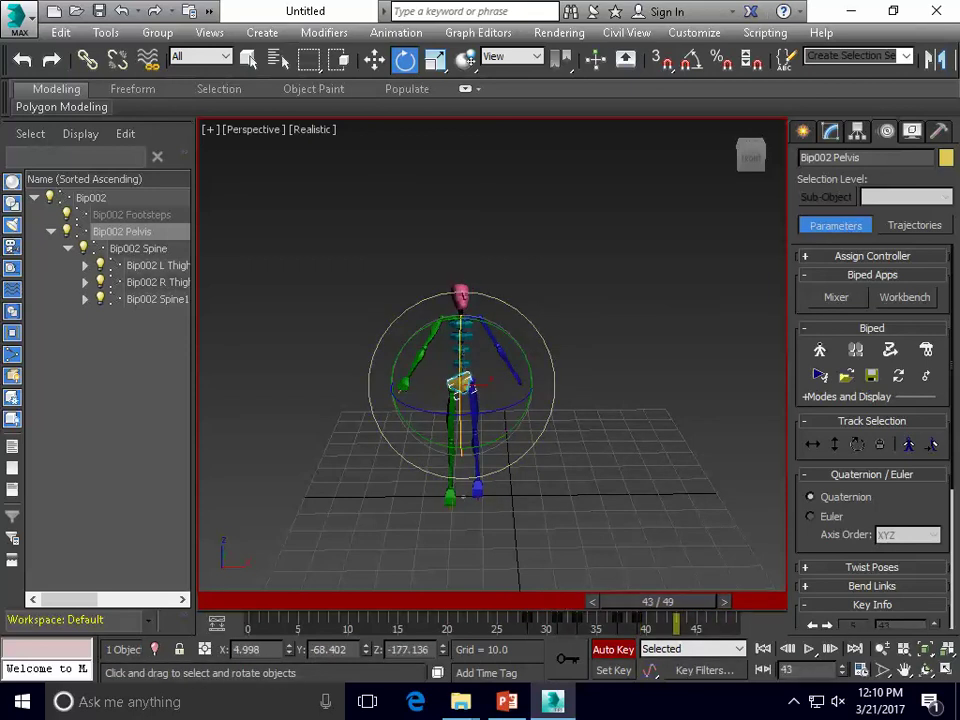
left_click_drag(528, 319, 562, 354)
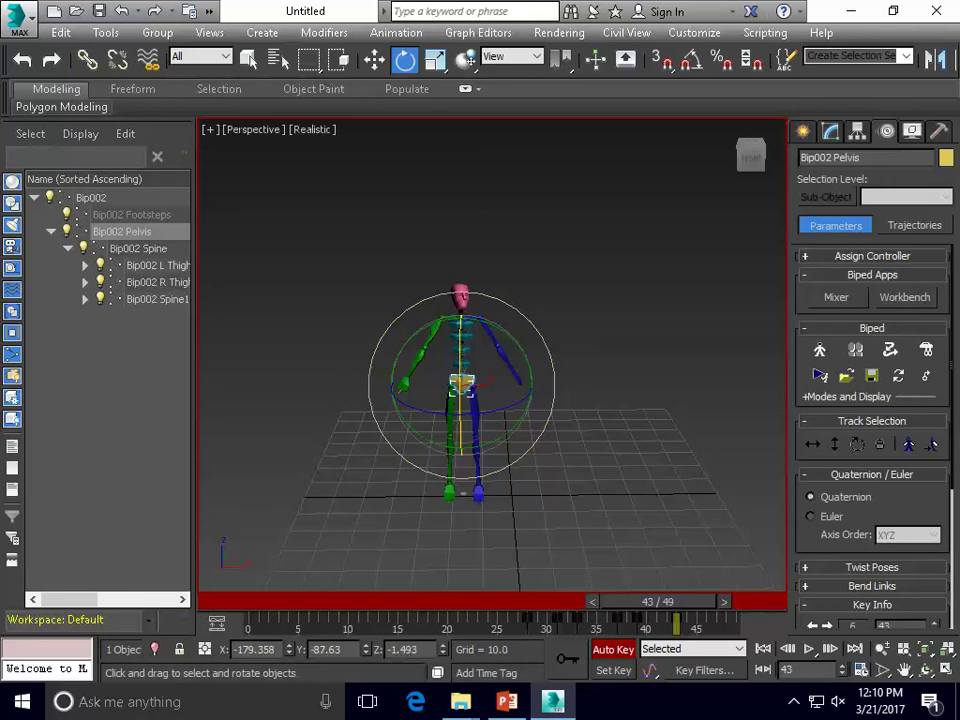
Go to the last frame, 49, and clear the pelvis selection
left_click_drag(657, 601, 708, 601)
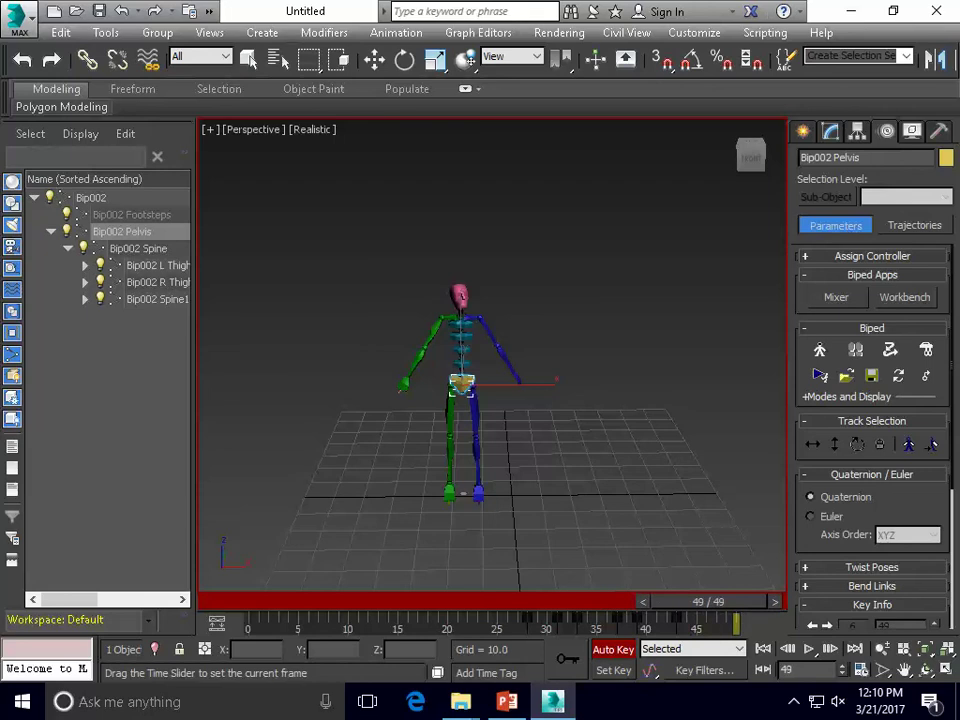
key("e")
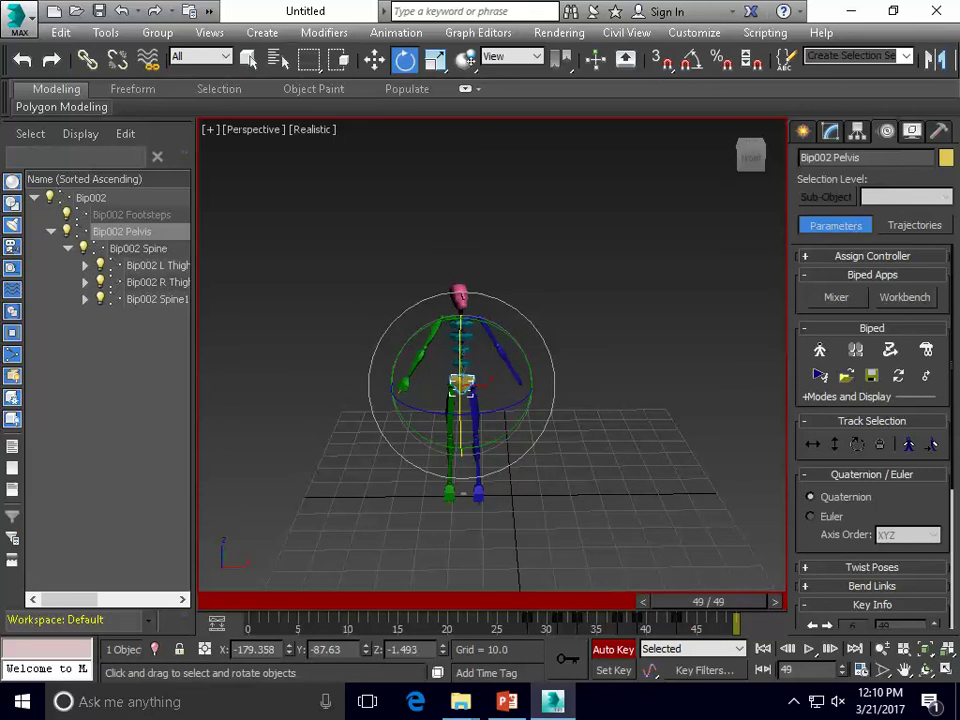
left_click(640, 340)
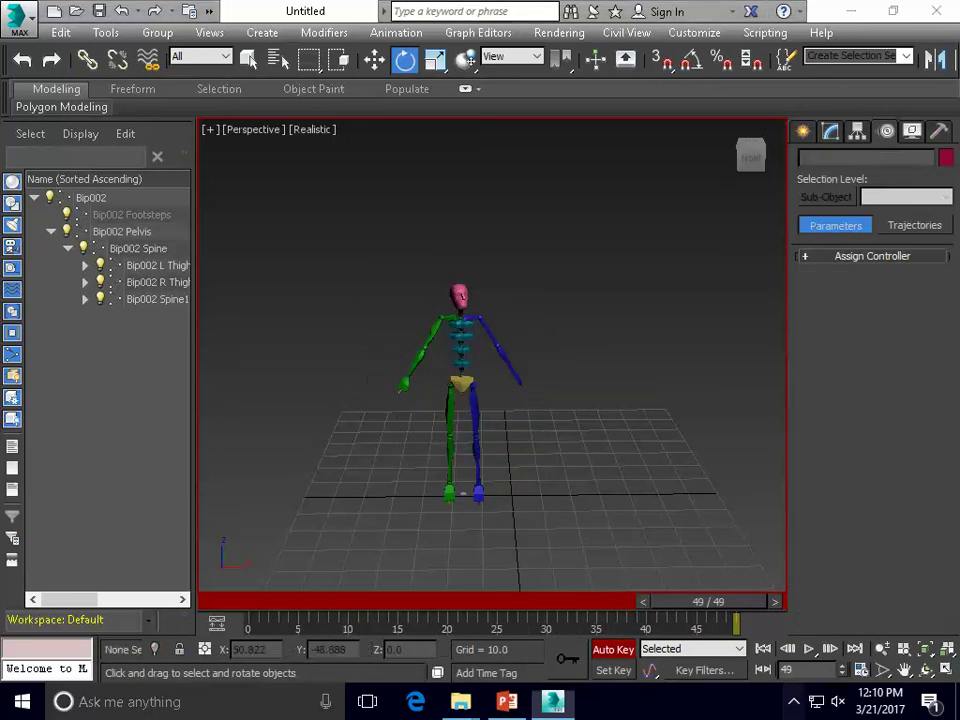